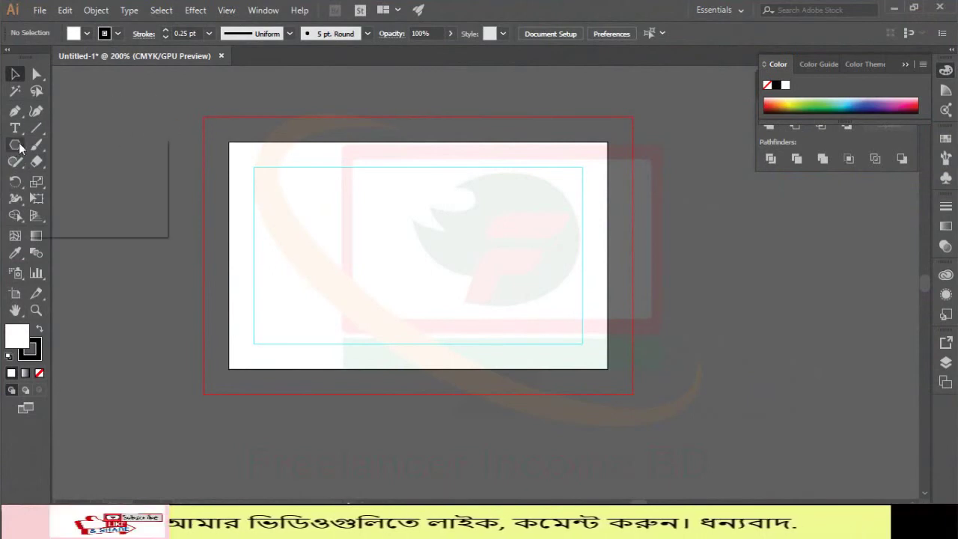
- Draw a rectangle about 3.75 × 0.87 in across the lower part of the card
left_click_drag(15, 146, 56, 142)
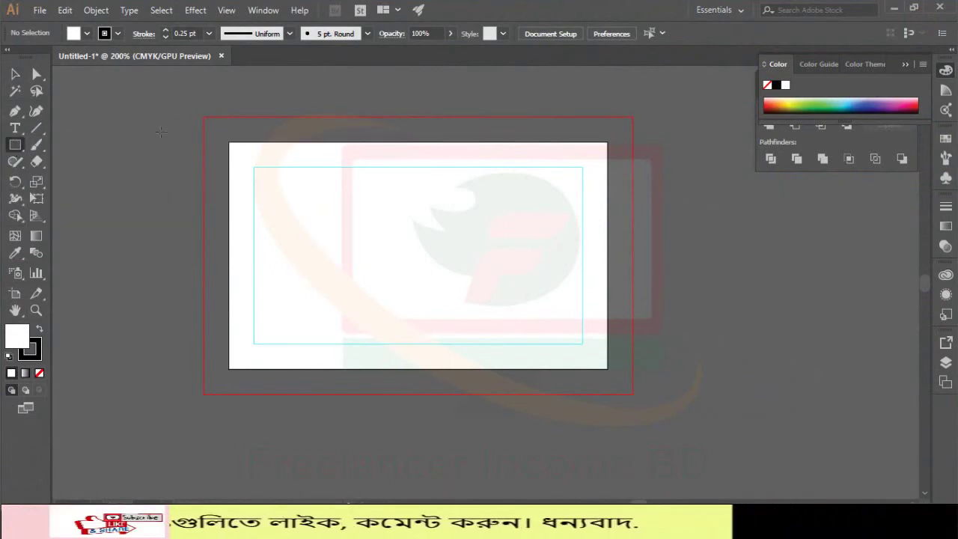
scroll(149, 134, "up", 2)
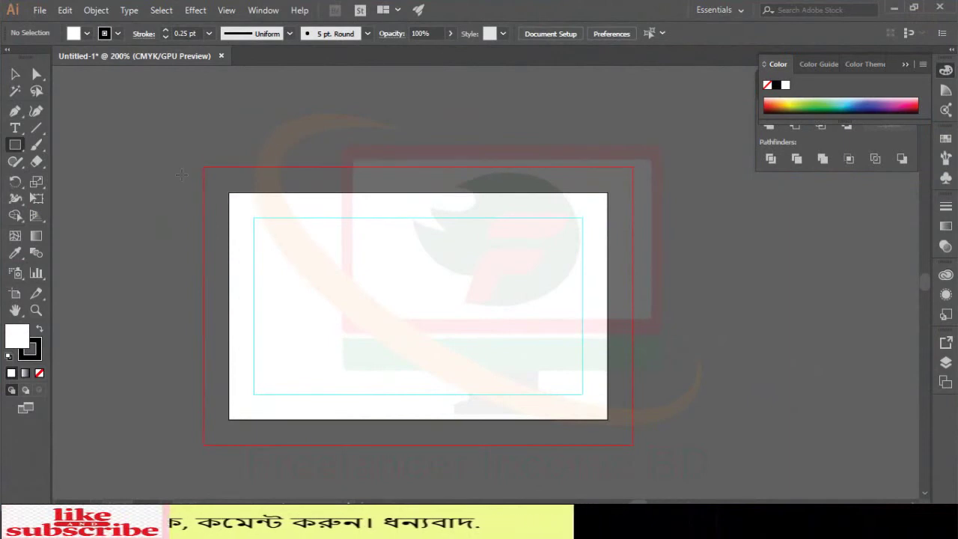
scroll(224, 191, "down", 1)
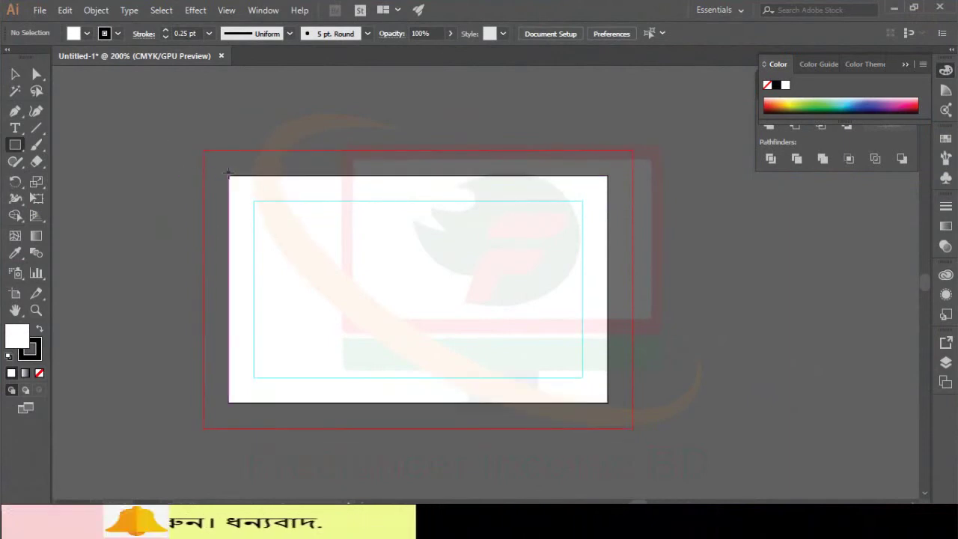
left_click(14, 147)
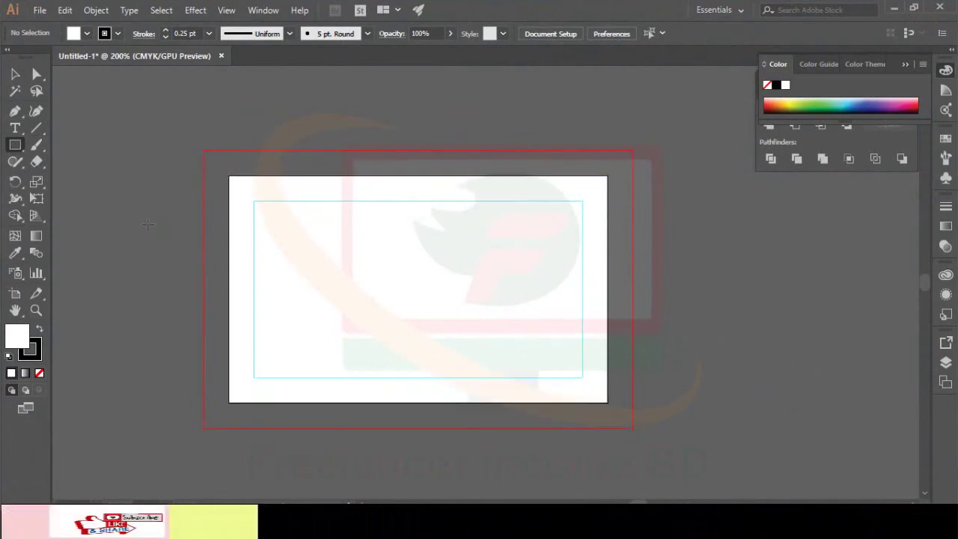
scroll(267, 306, "down", 2)
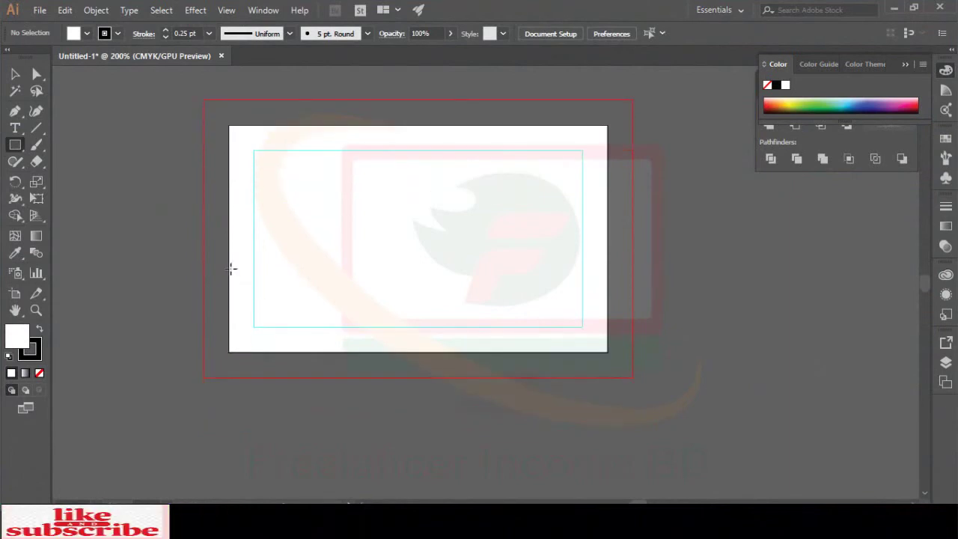
left_click_drag(231, 265, 605, 350)
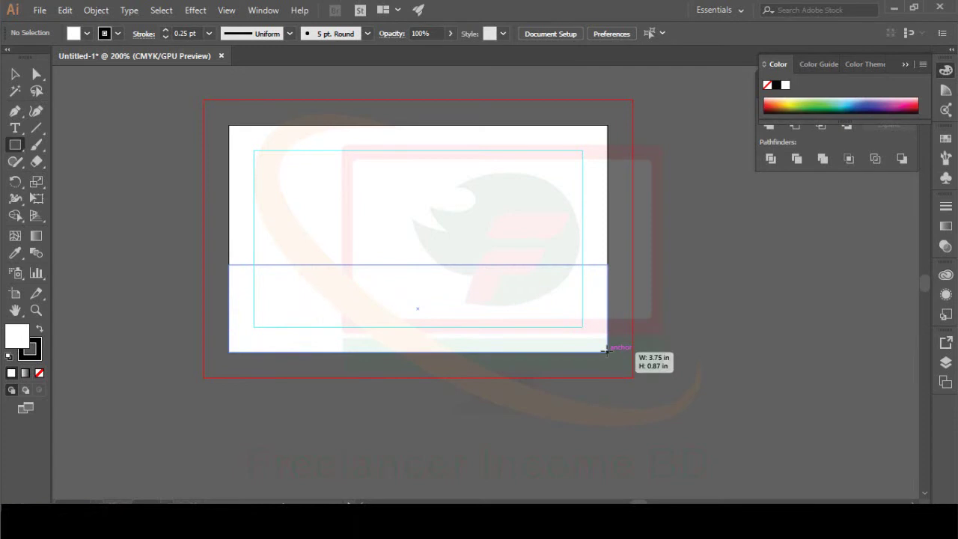
left_click_drag(606, 350, 606, 350)
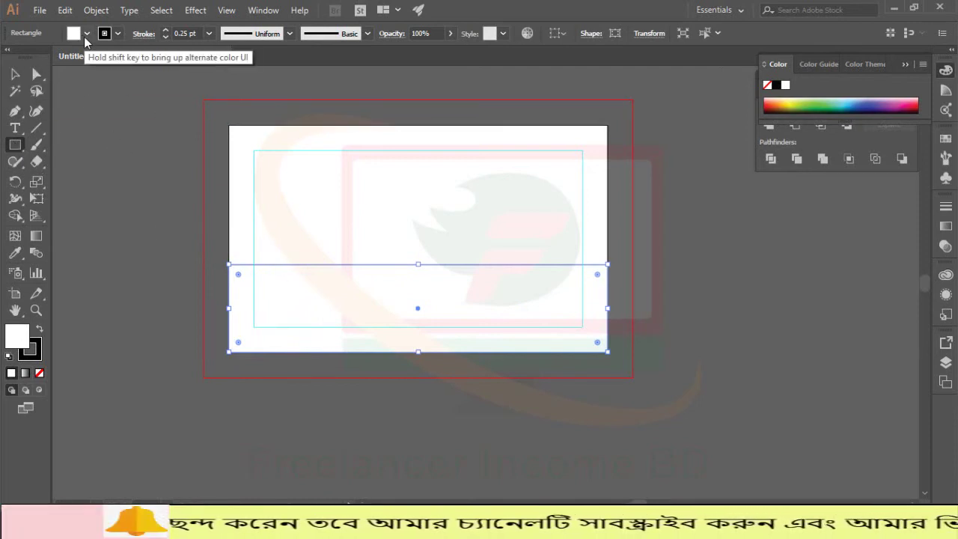
- Fill the bottom rectangle with dark gray (K=80) and deselect it
left_click(85, 37)
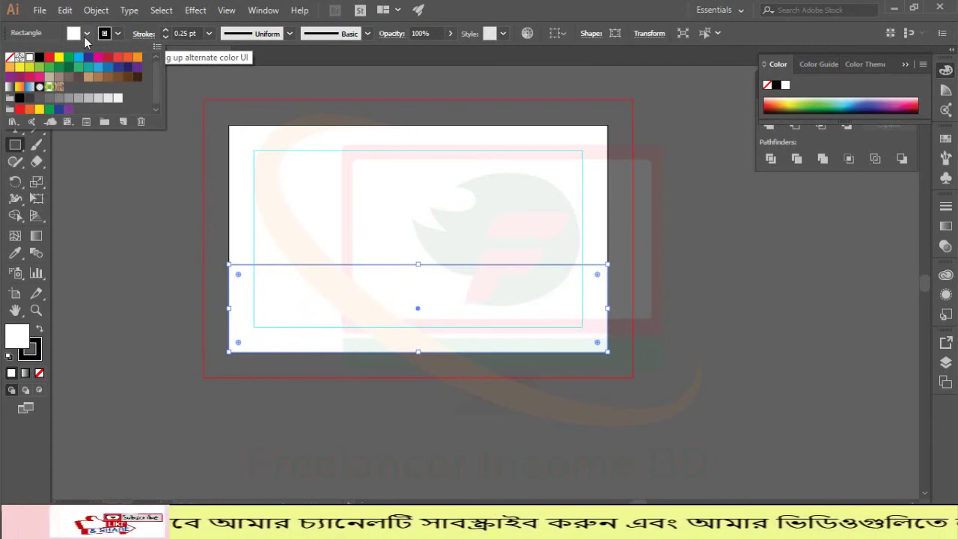
left_click(20, 102)
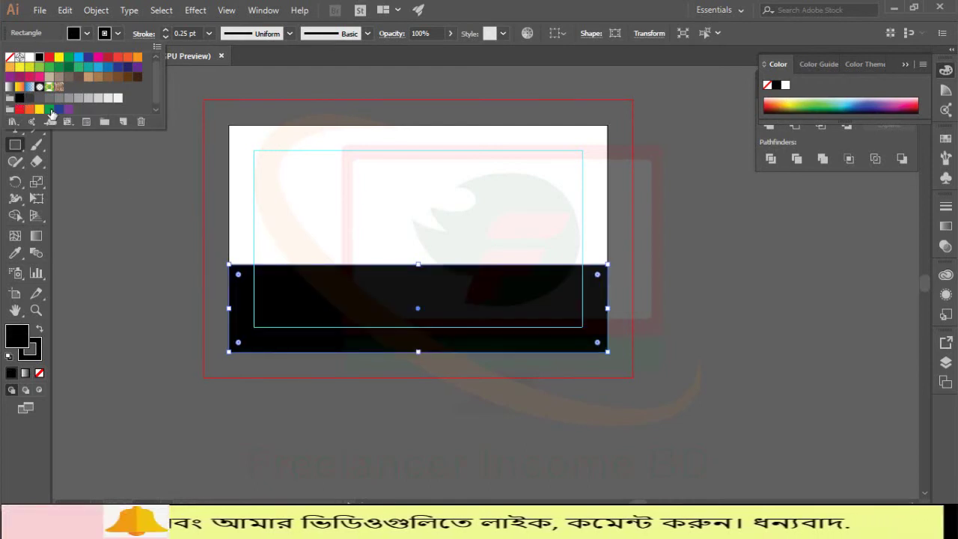
left_click(38, 99)
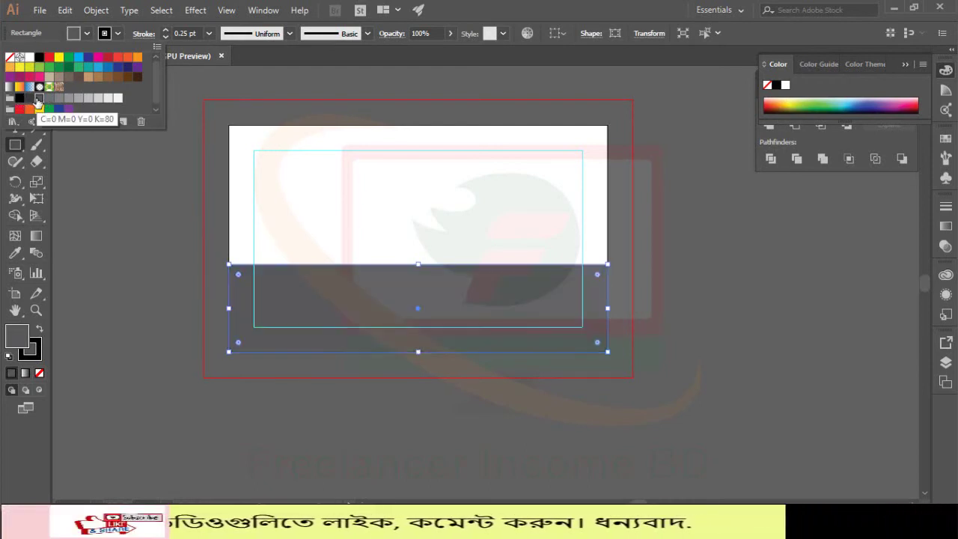
left_click(29, 98)
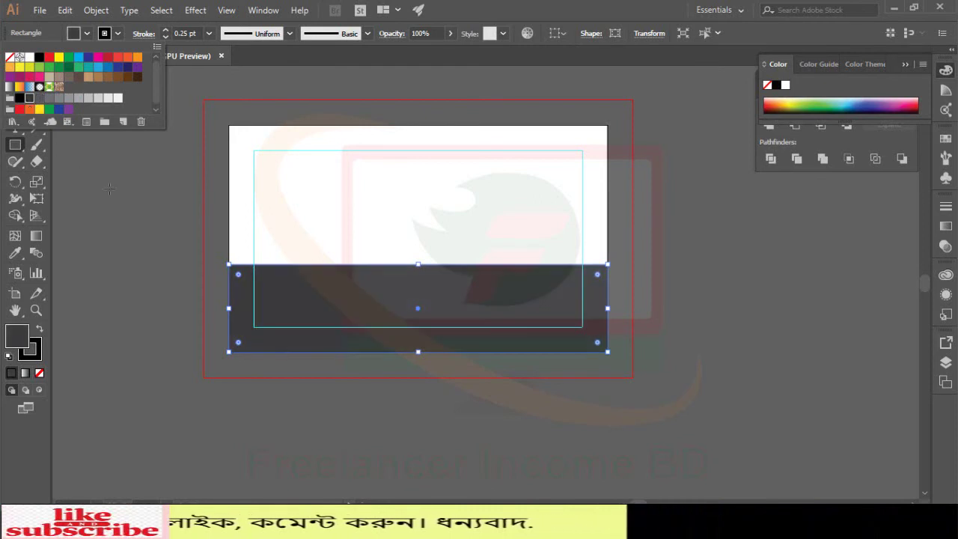
left_click(16, 75)
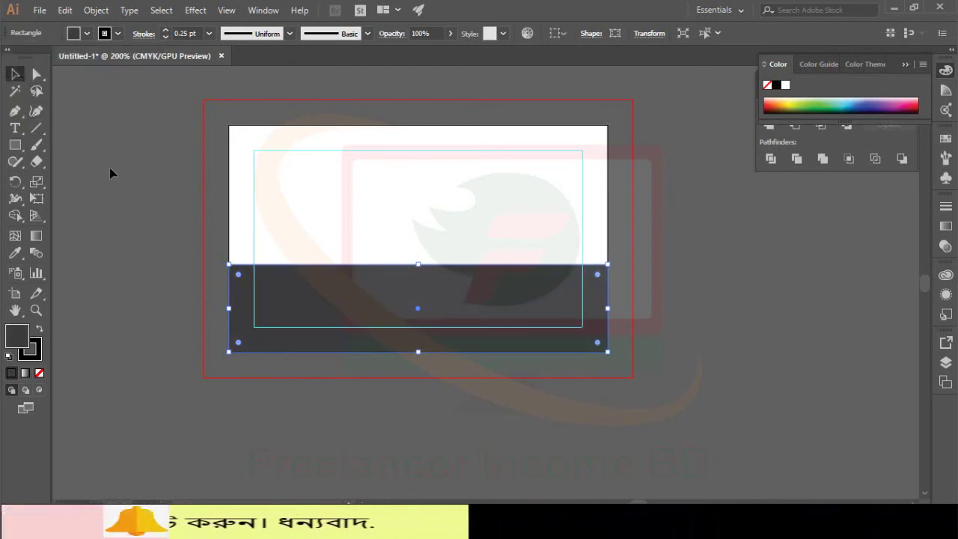
left_click(117, 183)
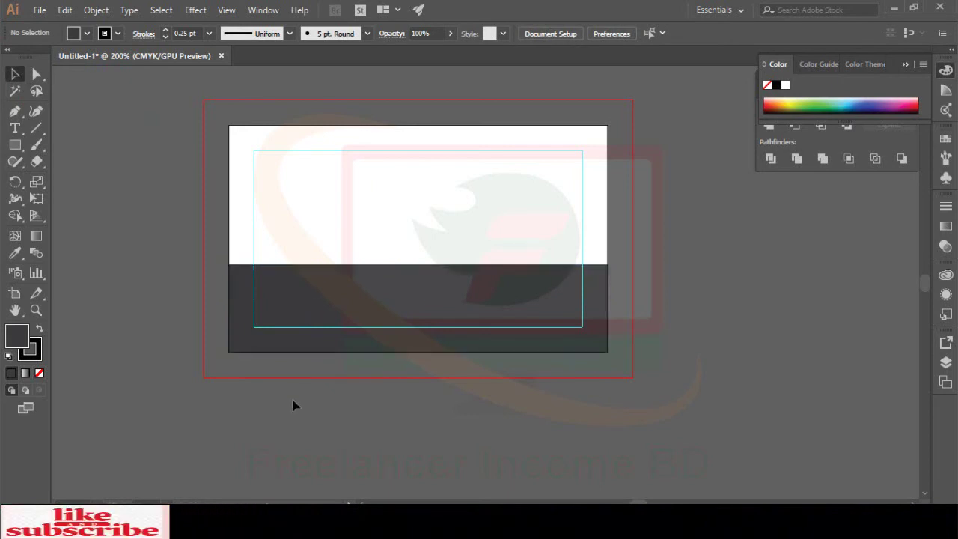
- Reselect the dark gray band and bring up its Stroke colour swatches
left_click(330, 303)
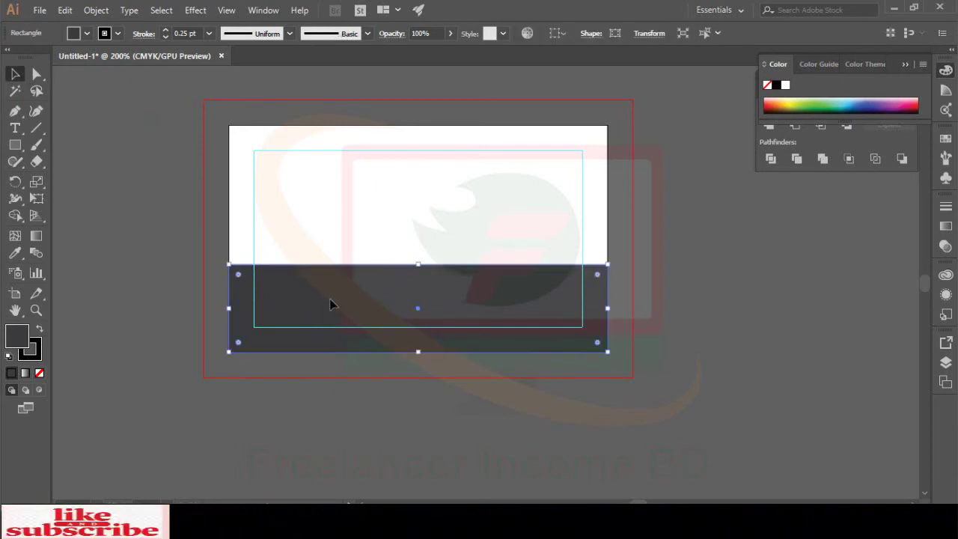
left_click(346, 414)
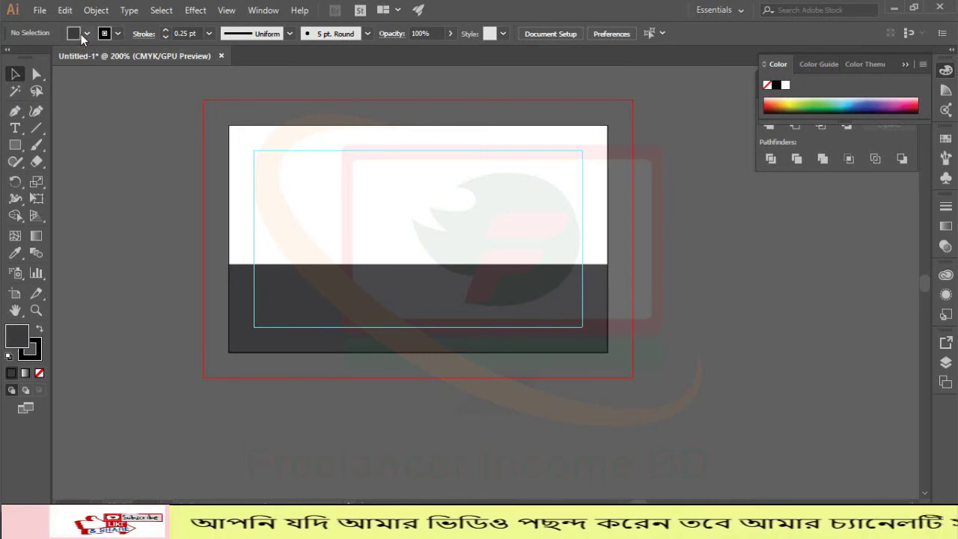
left_click(291, 303)
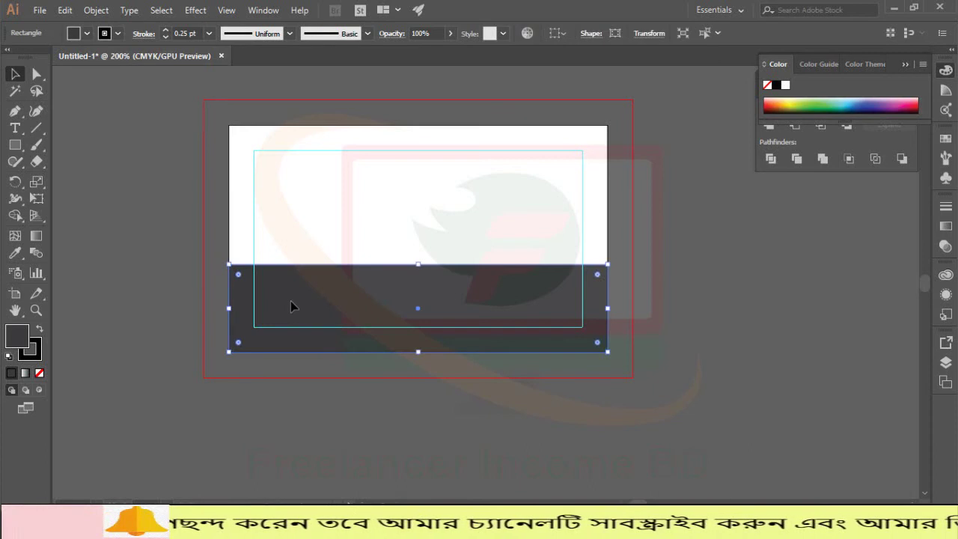
left_click(87, 33)
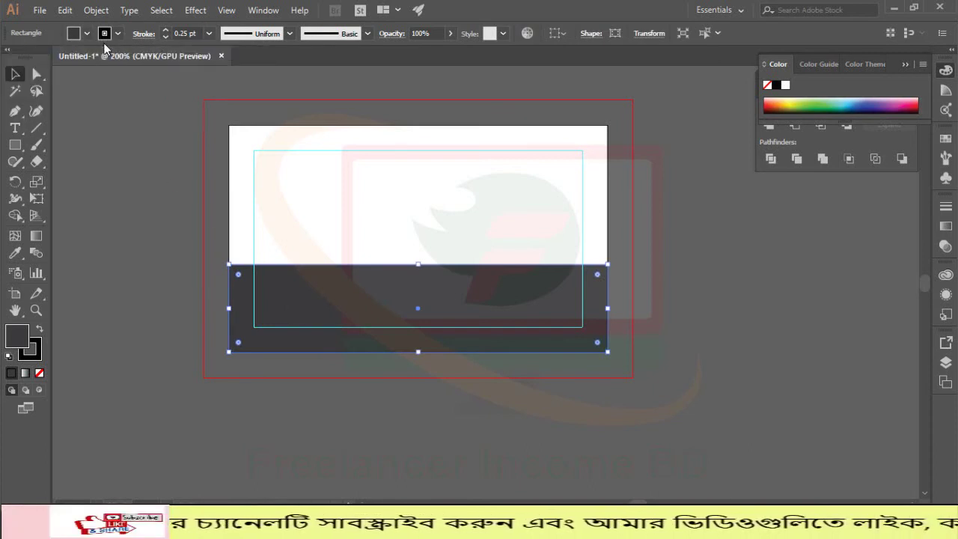
left_click(119, 34)
left_click(118, 34)
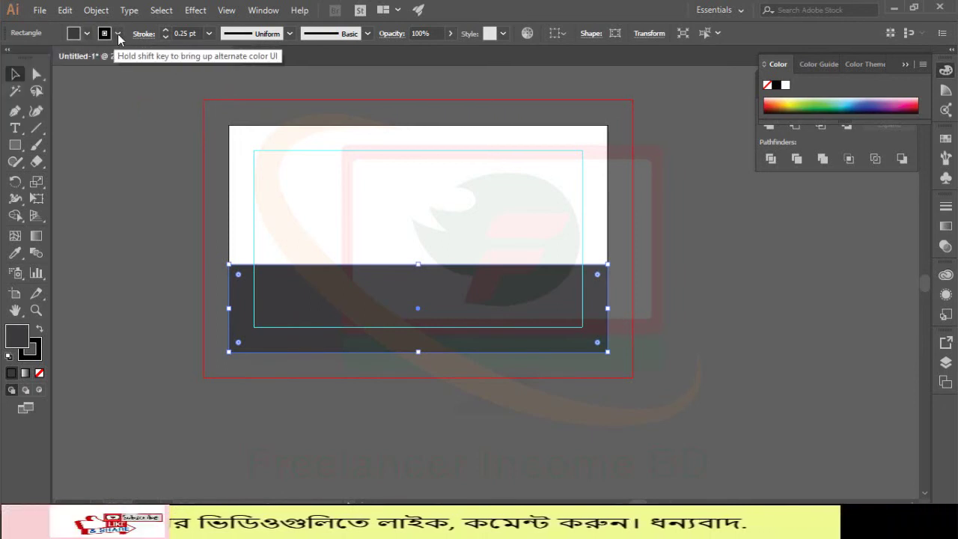
left_click(117, 35)
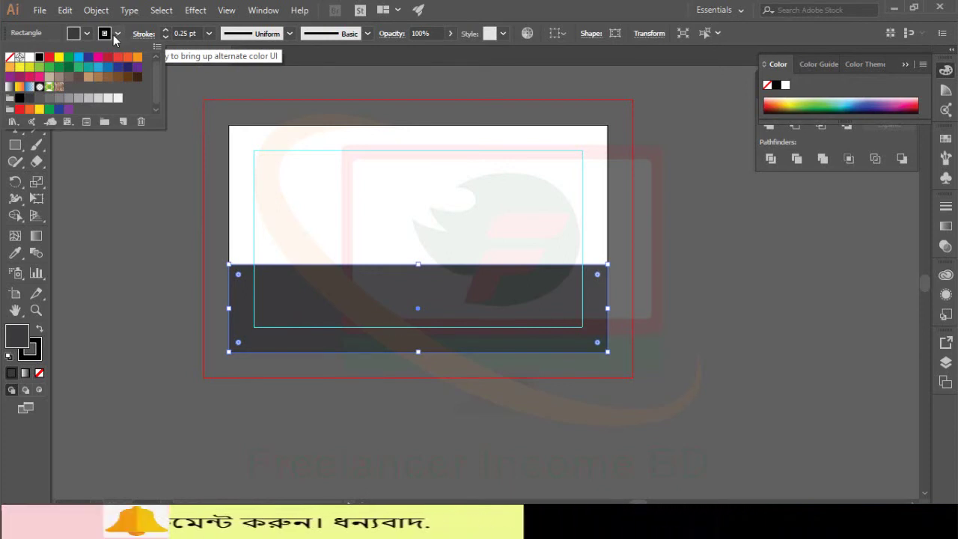
left_click(89, 29)
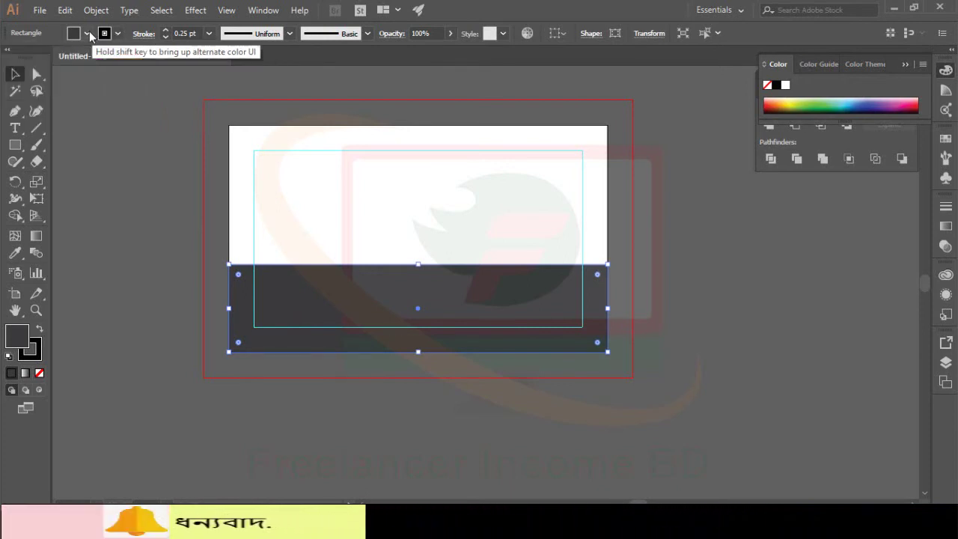
left_click(88, 34)
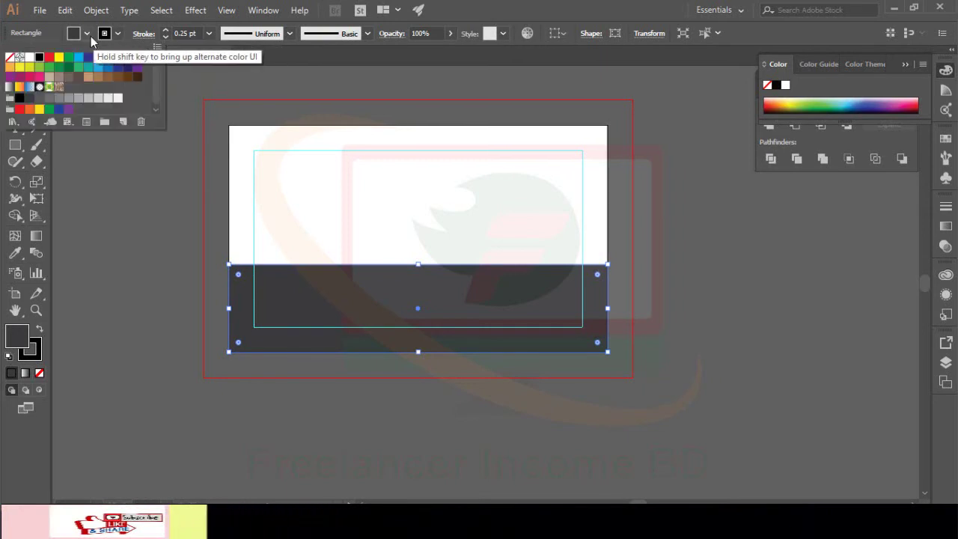
left_click(89, 36)
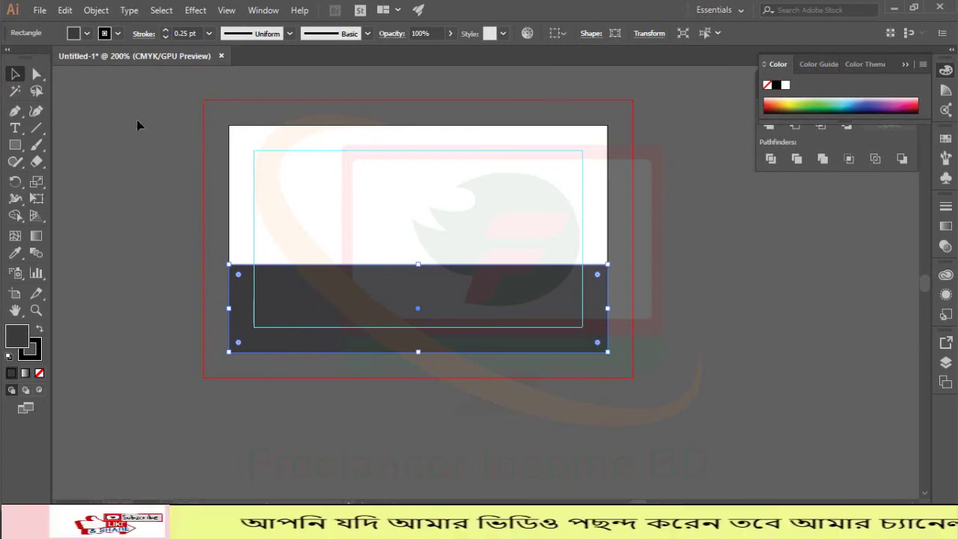
left_click(116, 34)
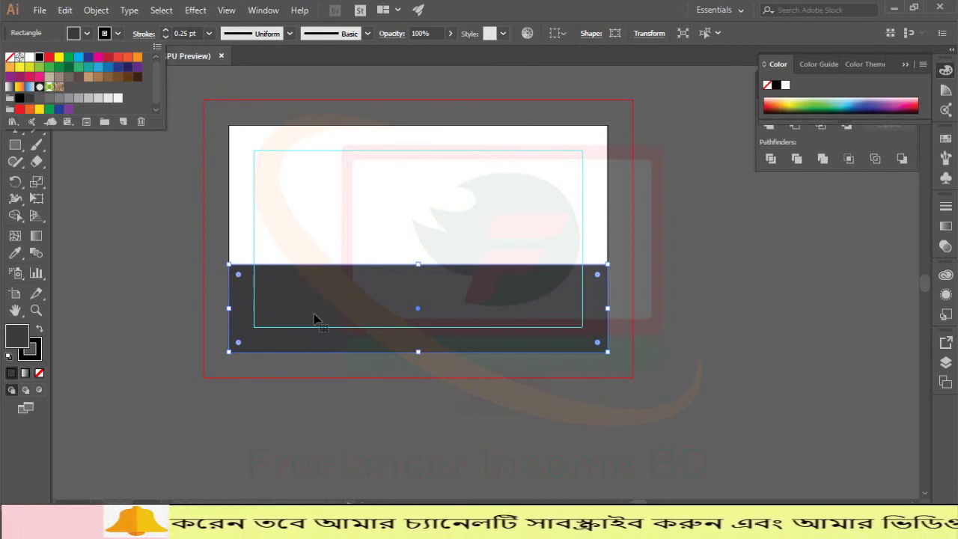
- Try an orange 10 pt outline on the dark gray band
left_click(137, 59)
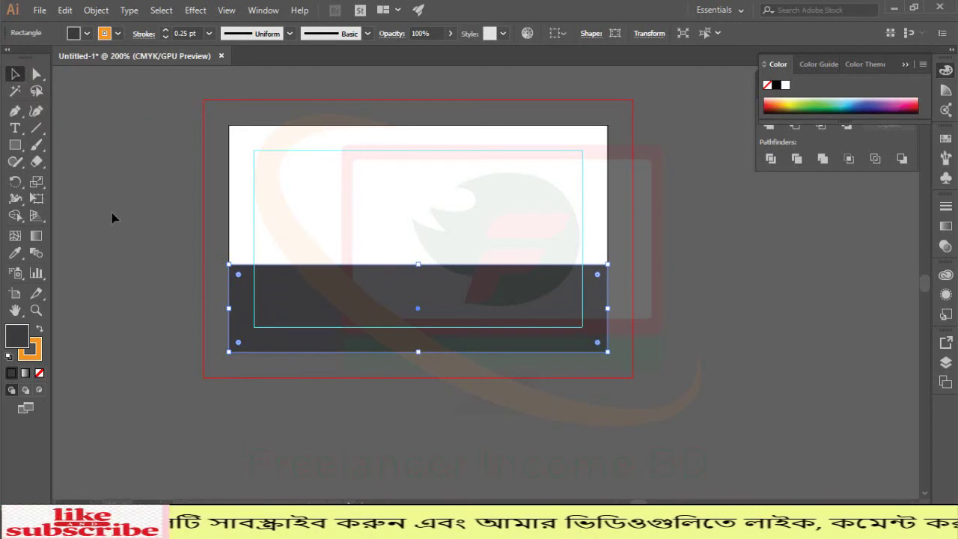
left_click(113, 234)
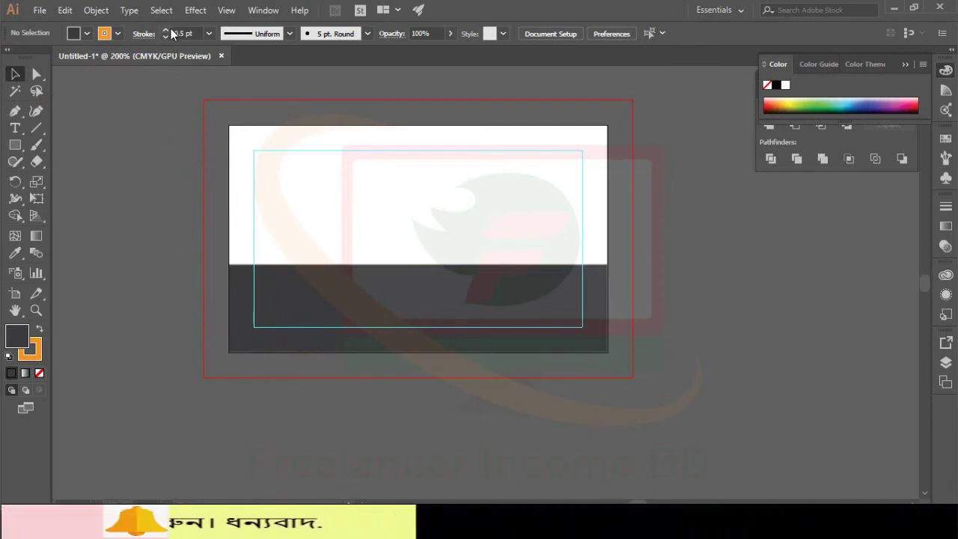
left_click(283, 333)
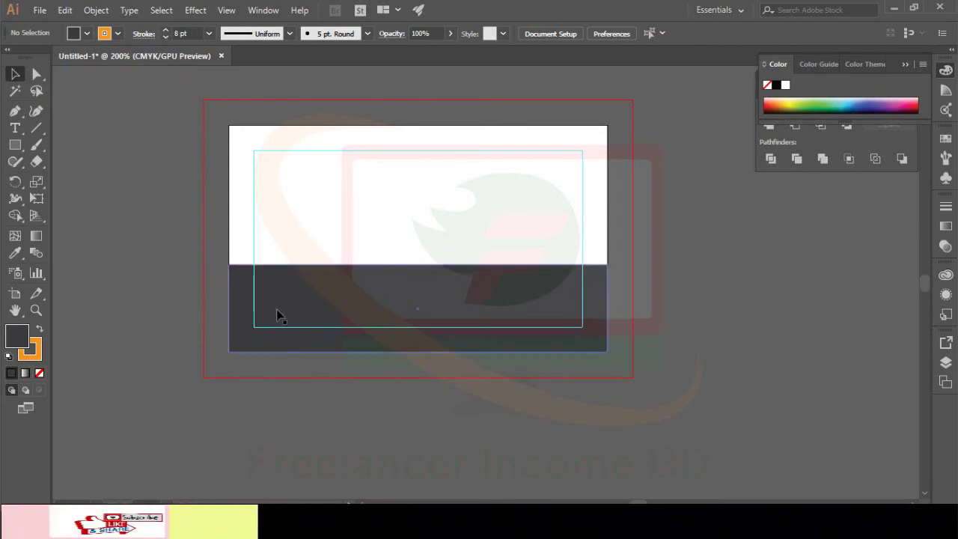
left_click(165, 34)
left_click(135, 186)
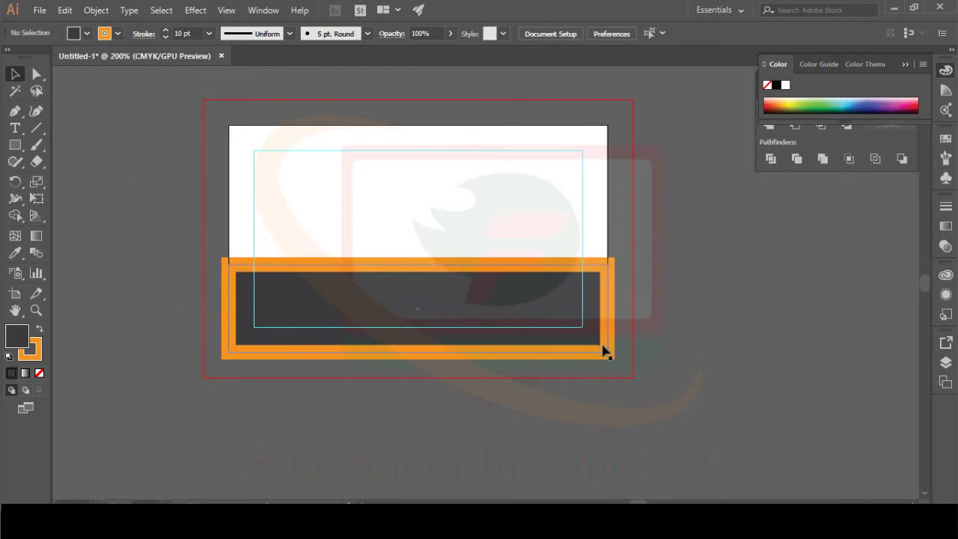
- Set the band's stroke to None, leaving it selected as a plain dark gray rectangle
left_click(117, 33)
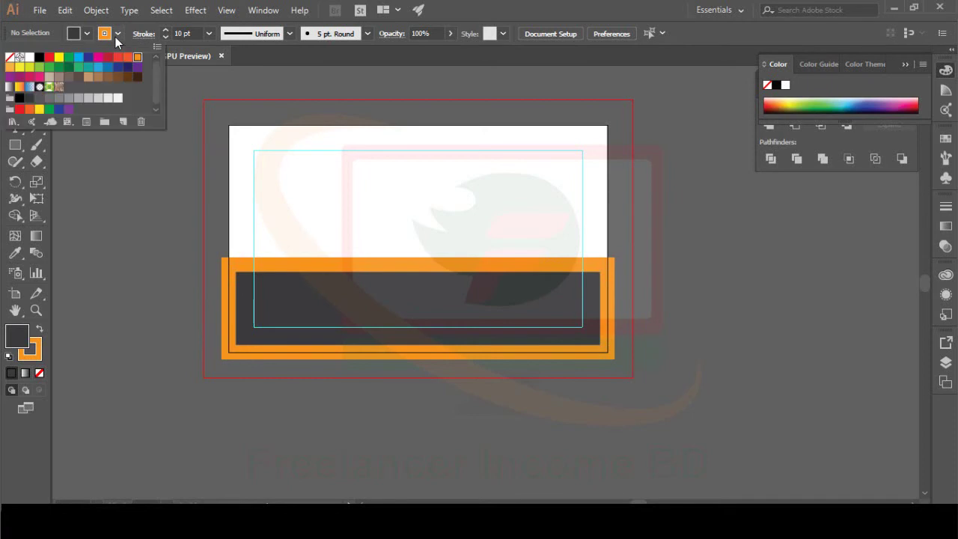
left_click(9, 57)
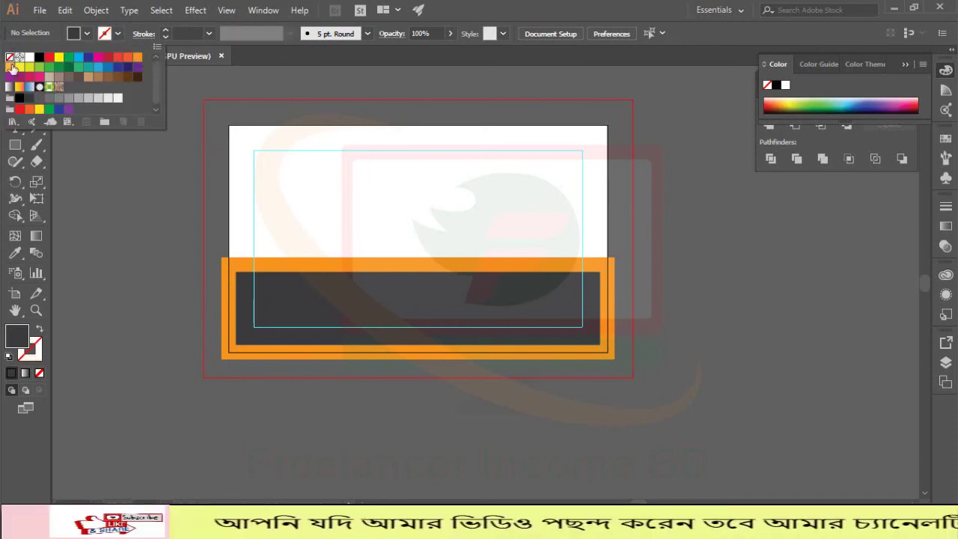
left_click(105, 199)
left_click(352, 299)
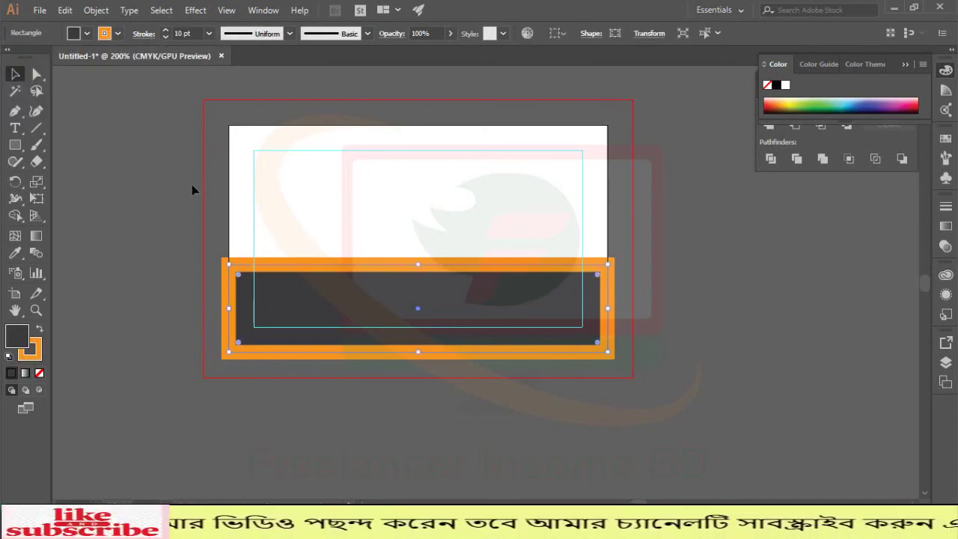
left_click(105, 35)
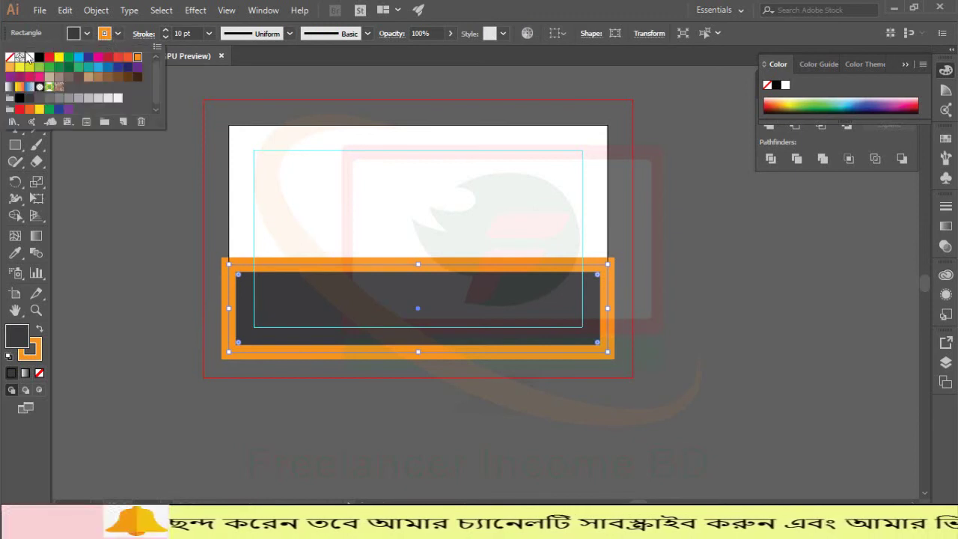
left_click(9, 58)
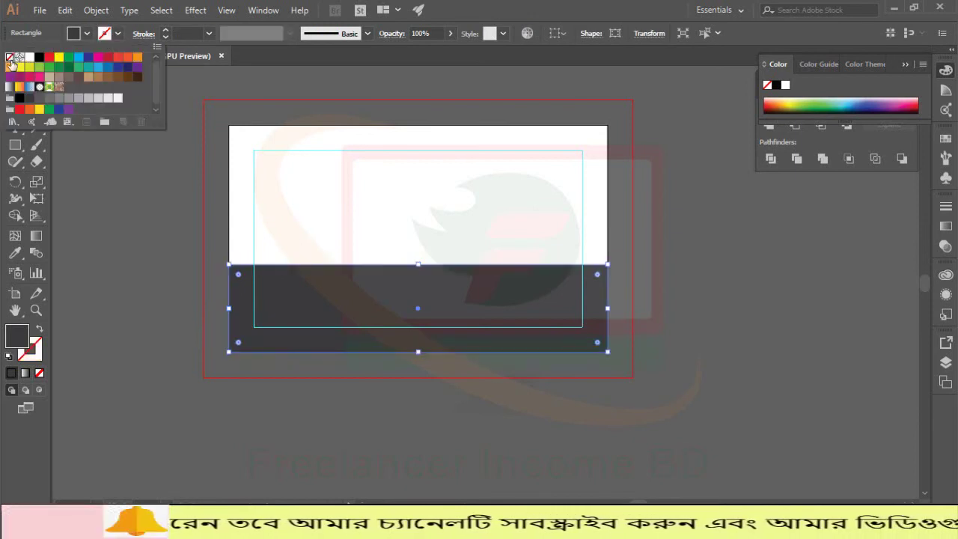
left_click(81, 213)
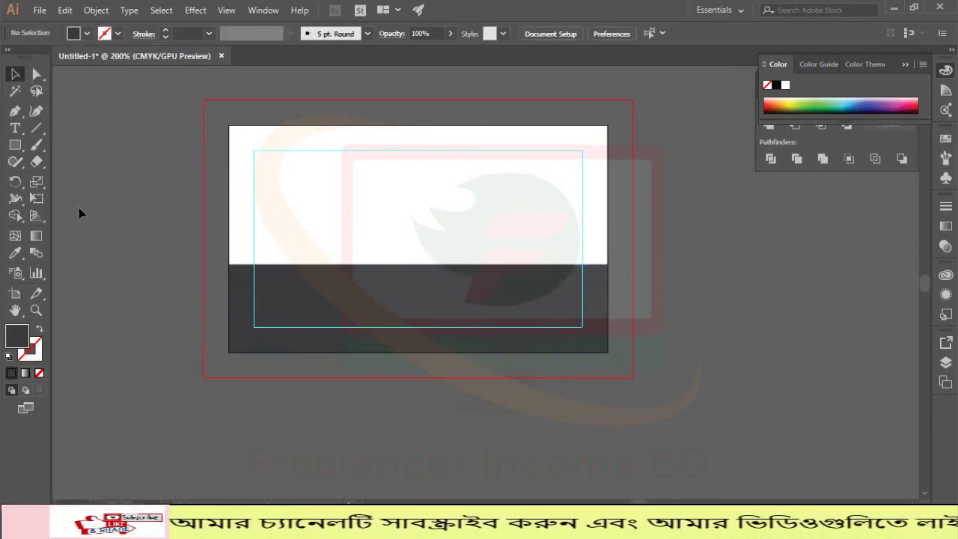
left_click(297, 304)
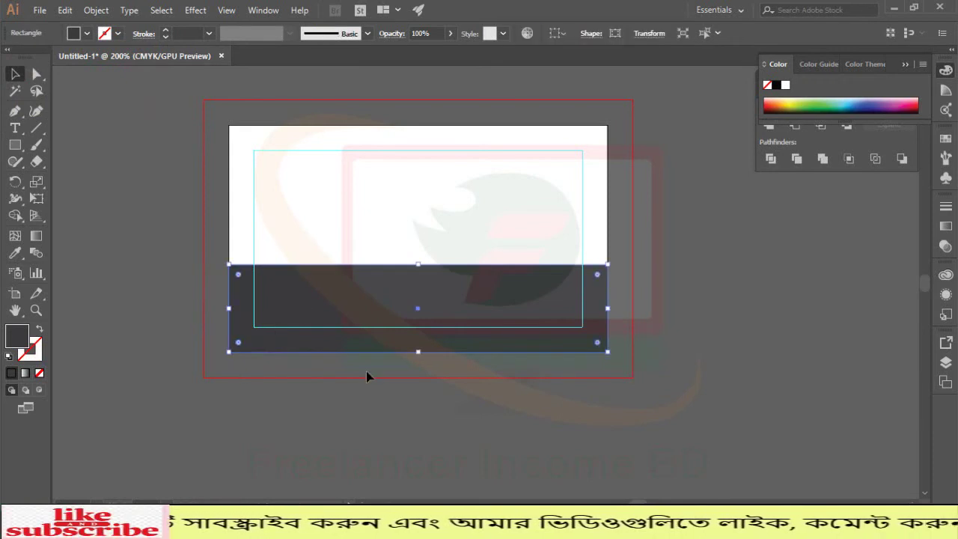
left_click(364, 455)
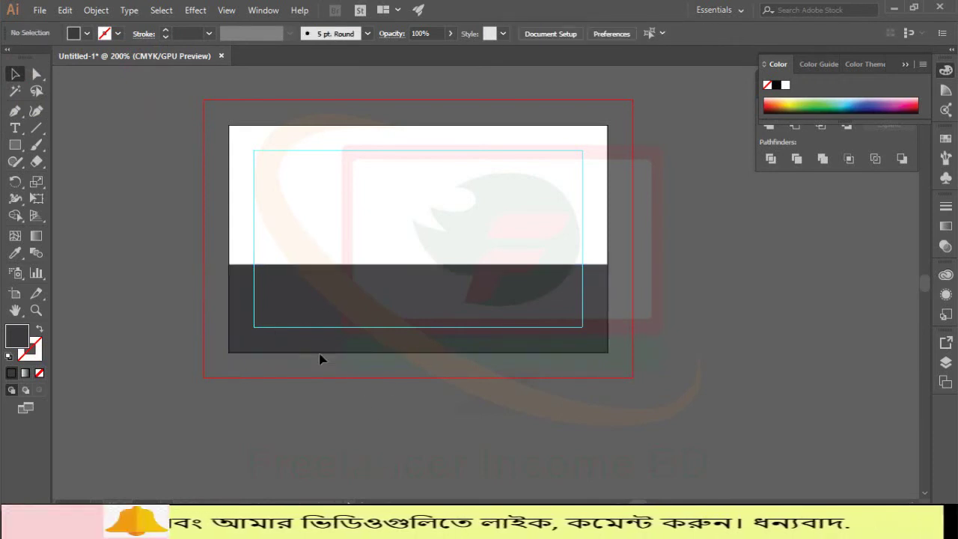
left_click(221, 327)
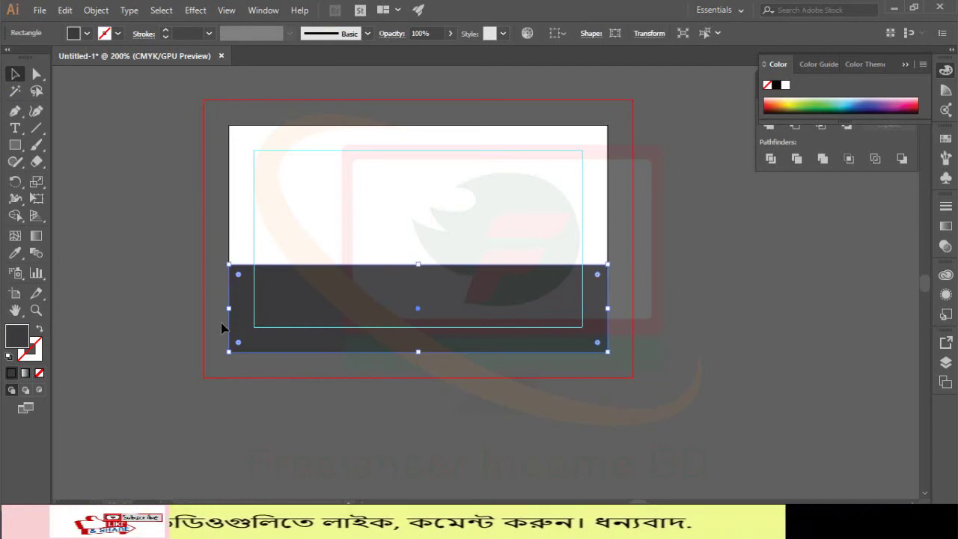
- Draw a 1.55 × 0.49 in rectangle at the card's right edge above the dark band
left_click(221, 327)
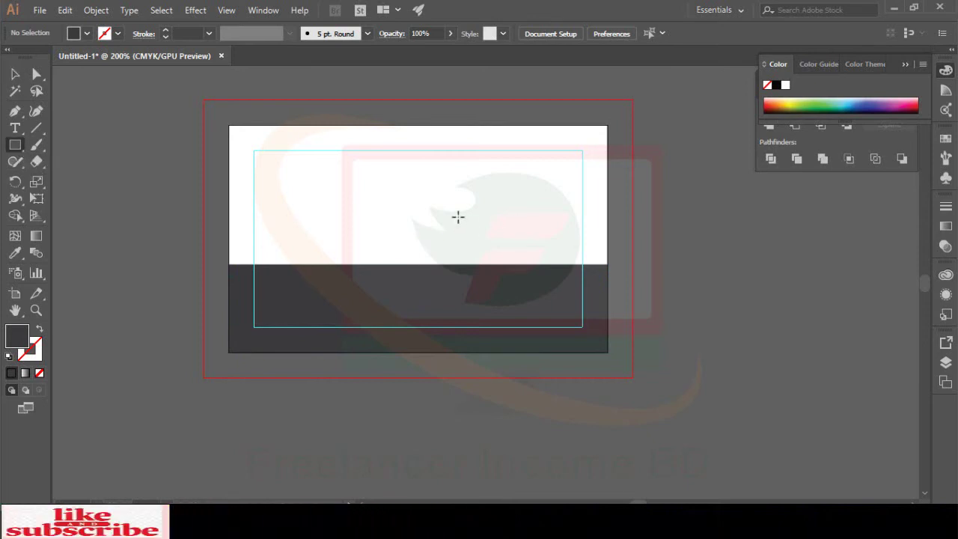
mouse_move(451, 216)
left_mouse_down()
mouse_move(665, 285)
mouse_move(649, 284)
mouse_move(637, 264)
left_mouse_up()
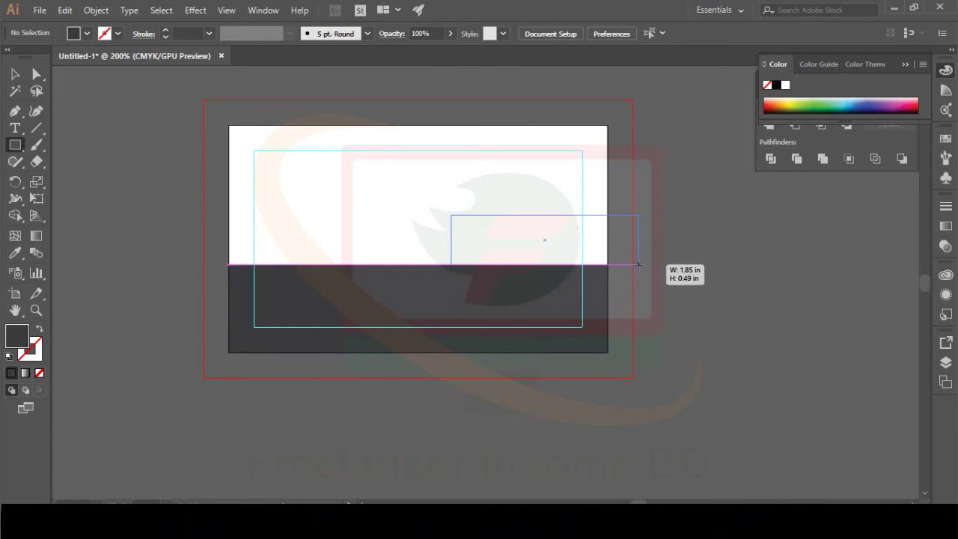
left_click_drag(638, 264, 638, 265)
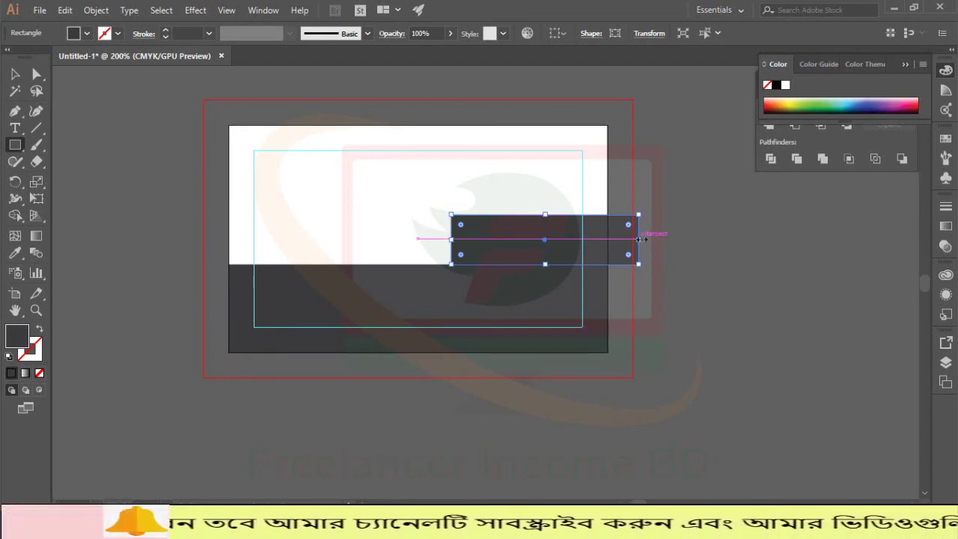
left_click_drag(640, 239, 607, 238)
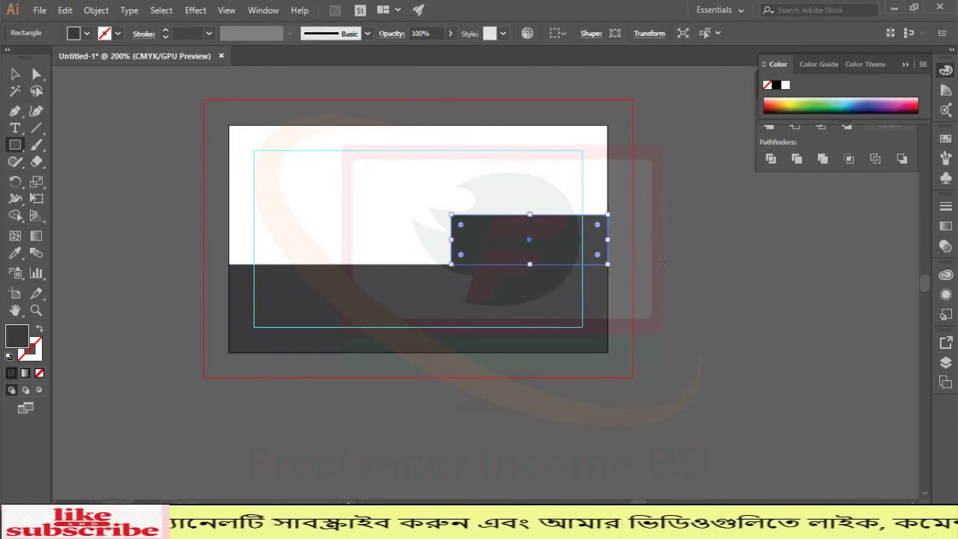
- Fill the new rectangle with CMYK Red and nudge it to overlap the band's top edge
left_click(86, 33)
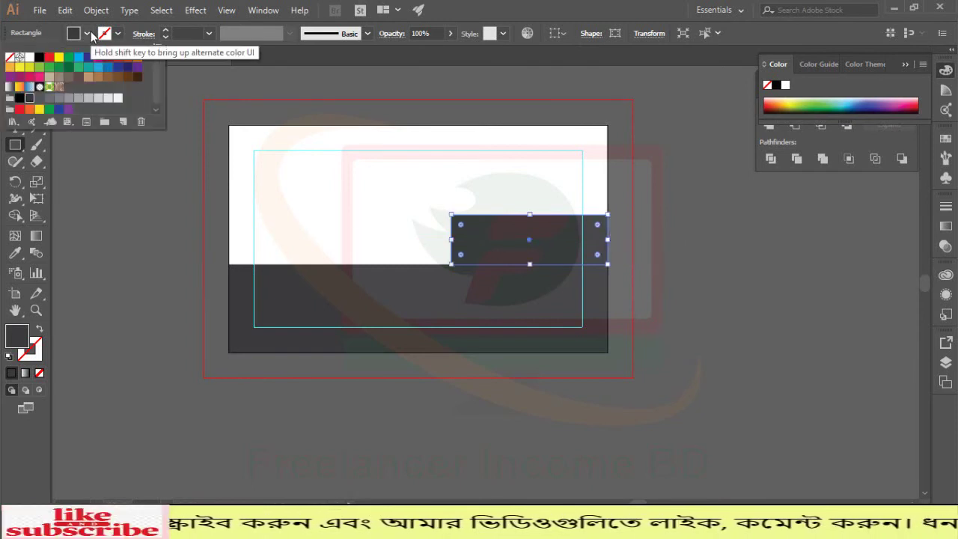
left_click(50, 60)
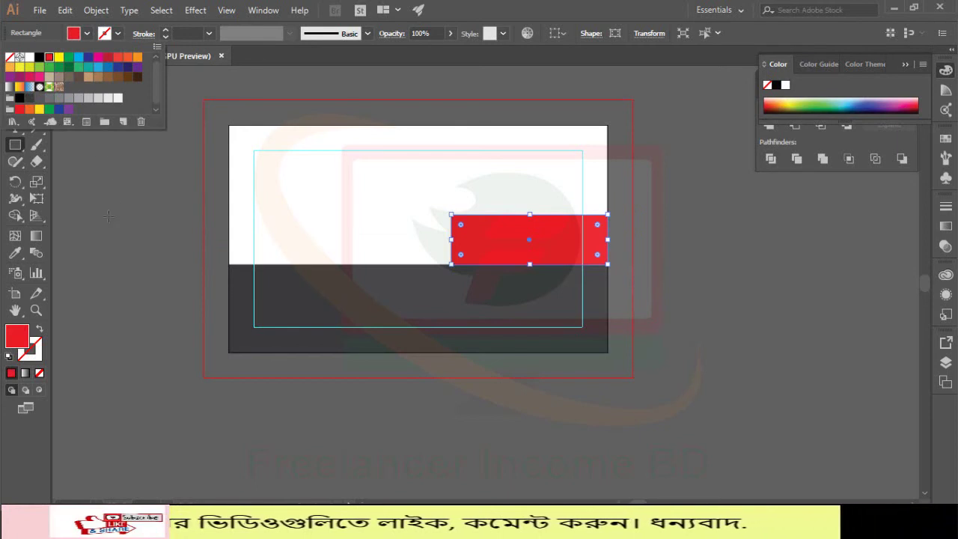
left_click(108, 217)
left_click(13, 75)
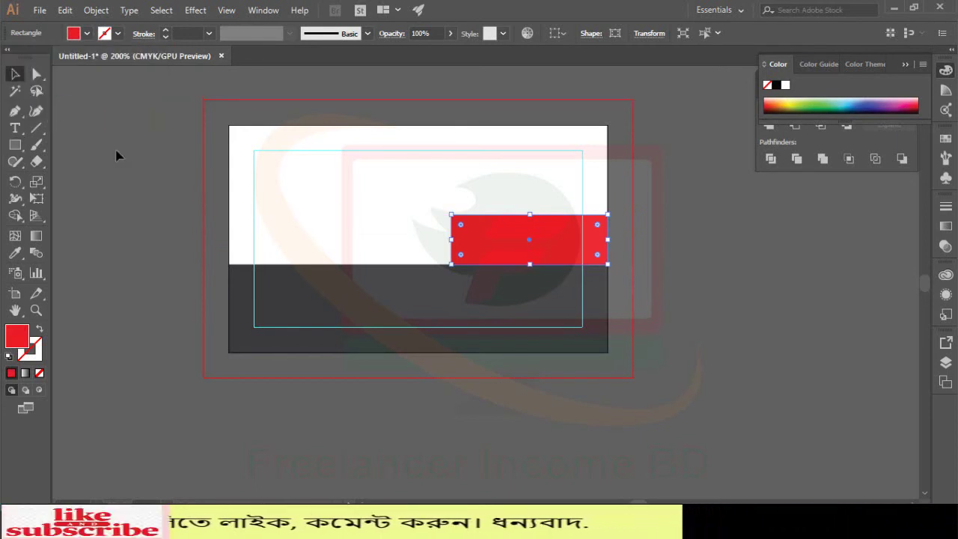
left_click(121, 159)
left_click(511, 252)
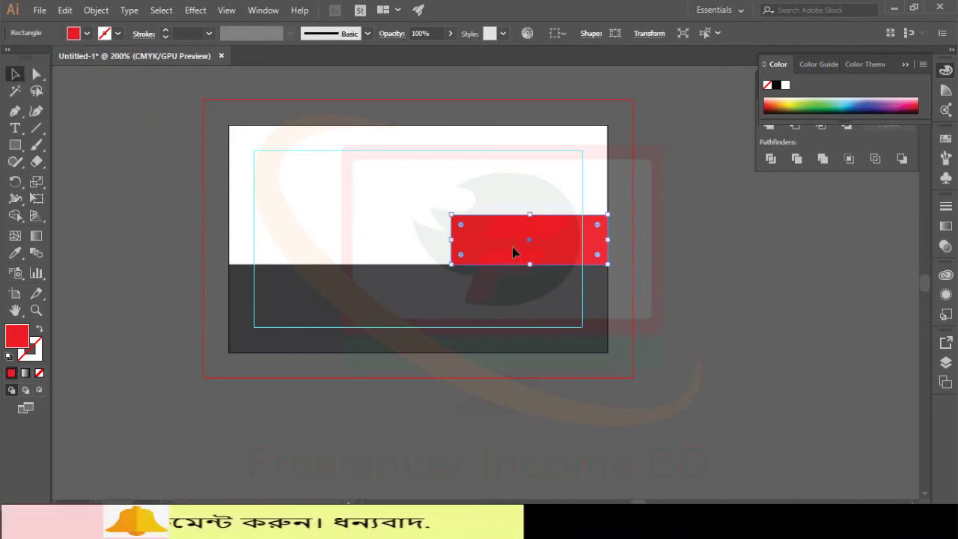
key("Down")
key("Down")
key("Down")
key("Down")
key("Down")
key("Down")
key("Up")
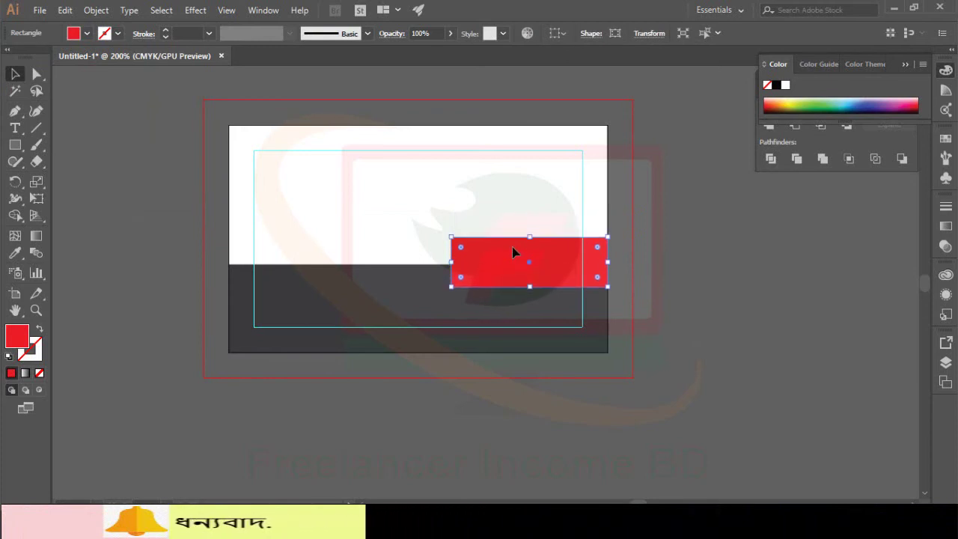
key("Up")
key("Up")
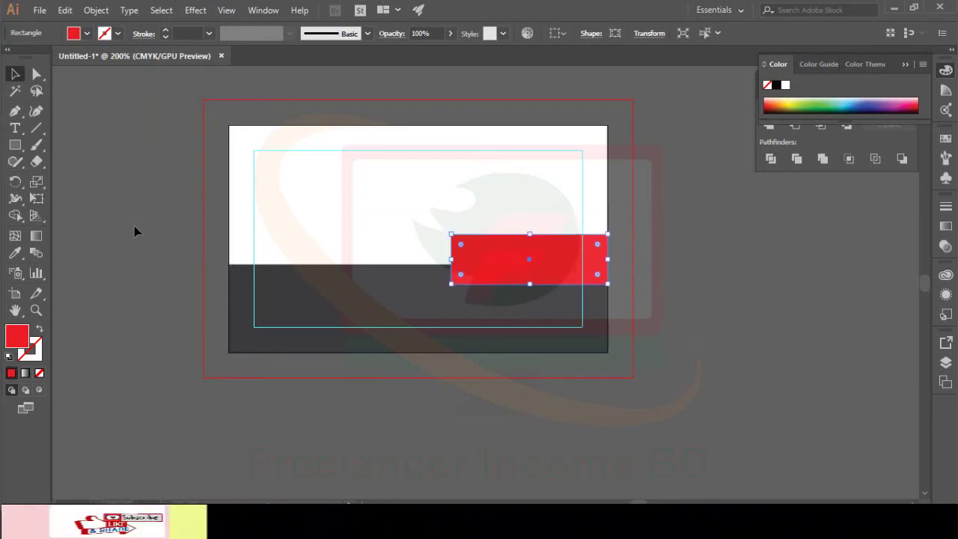
left_click(95, 190)
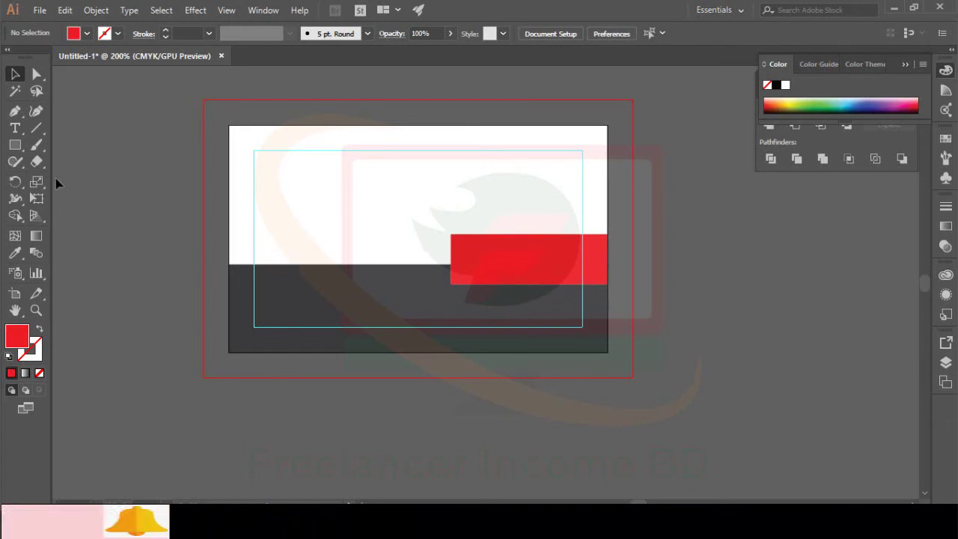
- Pen a triangle from the red rectangle's top-left corner down to the dark band's top edge
left_click(16, 113)
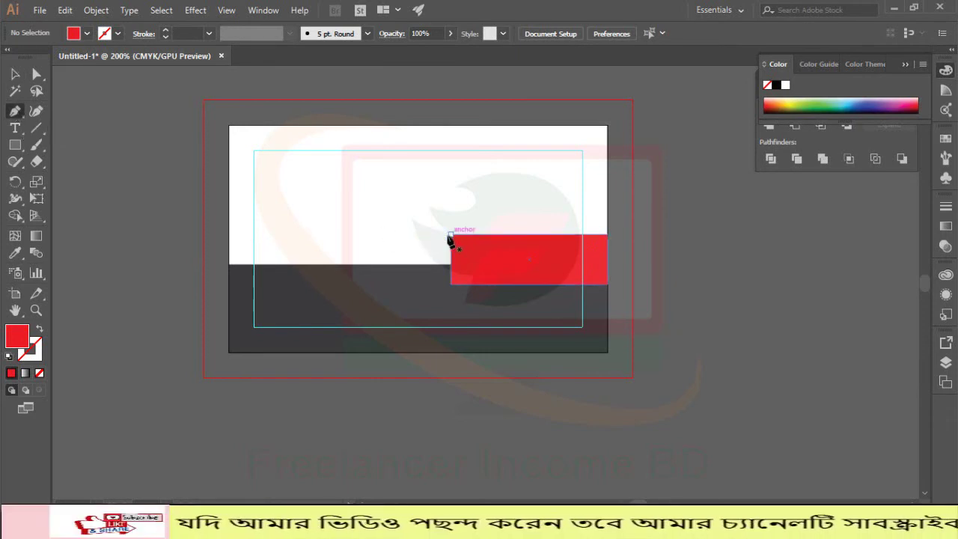
left_click(448, 237)
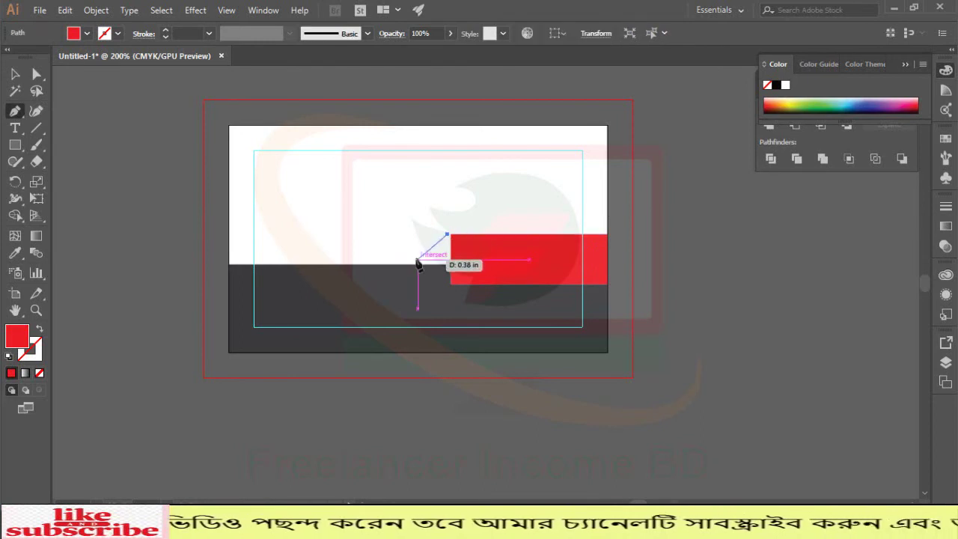
left_click(414, 263)
left_click(451, 264)
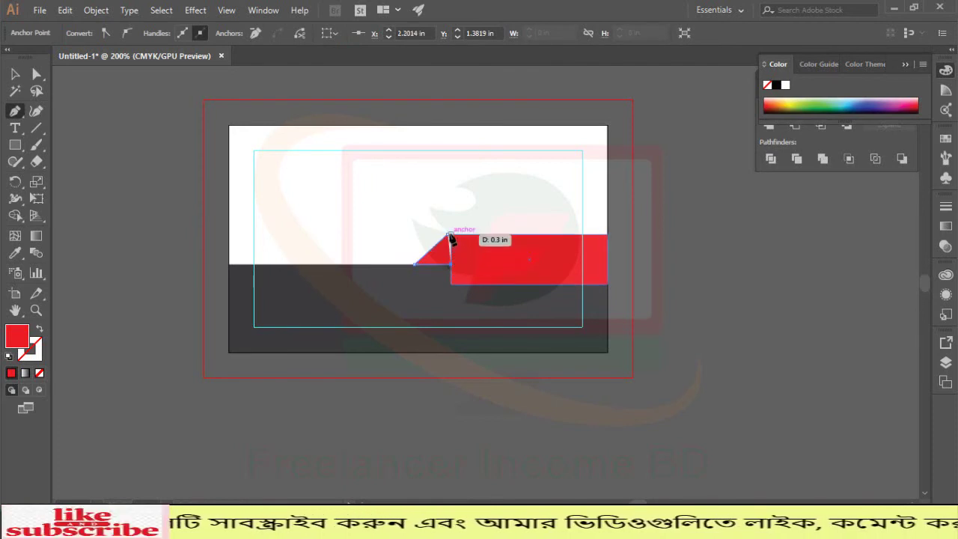
key("ctrl+z")
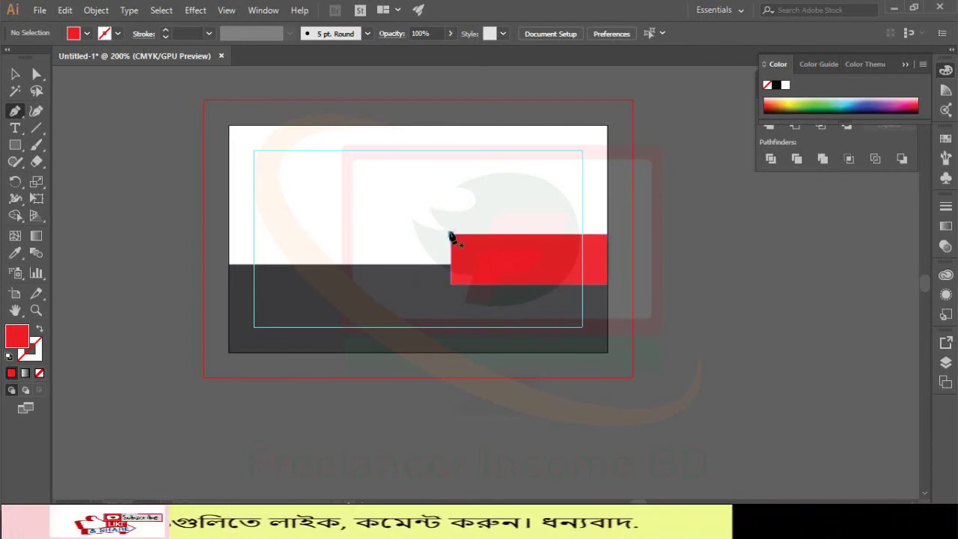
left_click(449, 237)
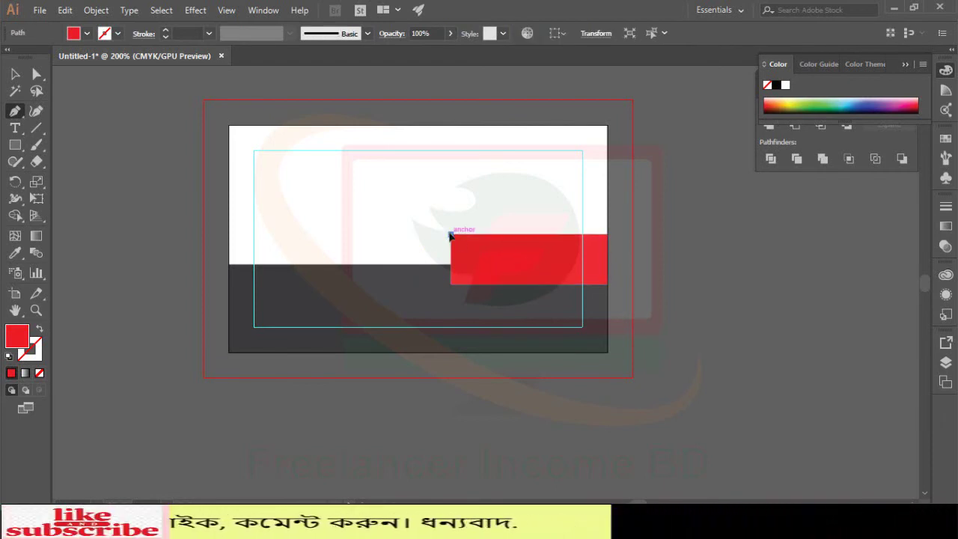
left_click(422, 264)
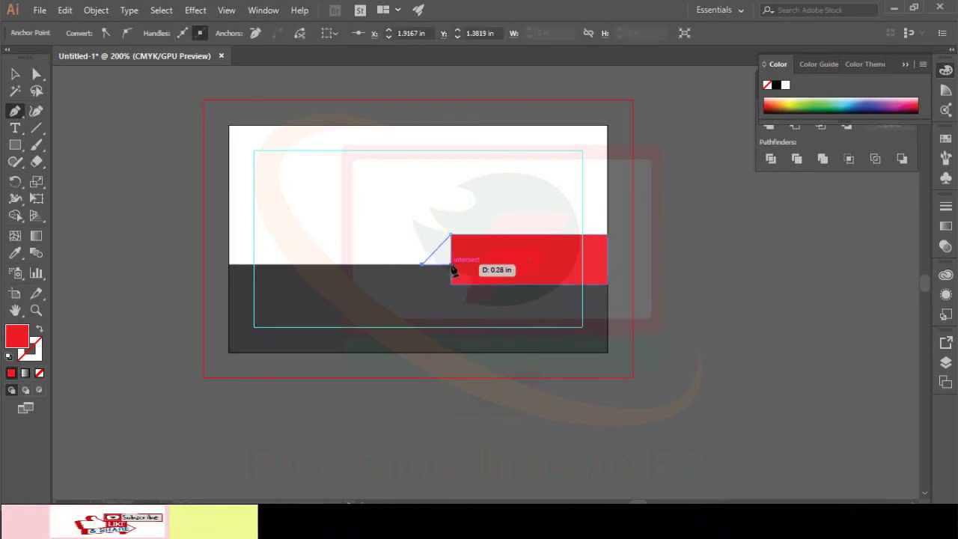
left_click(450, 264)
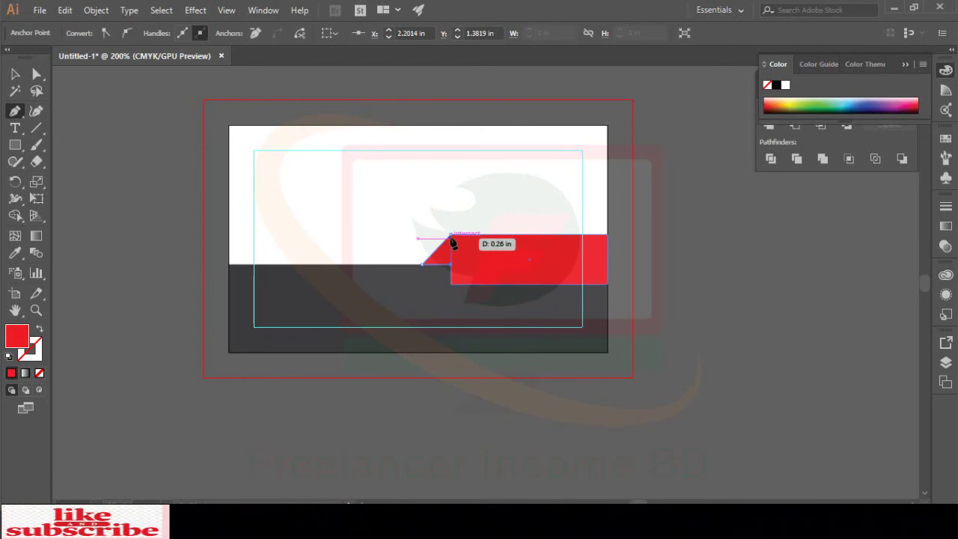
left_click(450, 236)
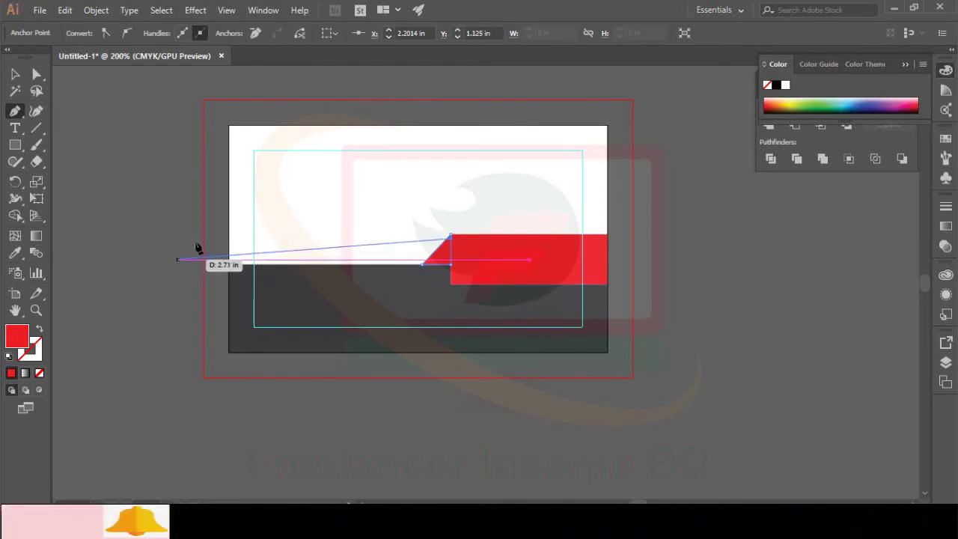
left_click(447, 234)
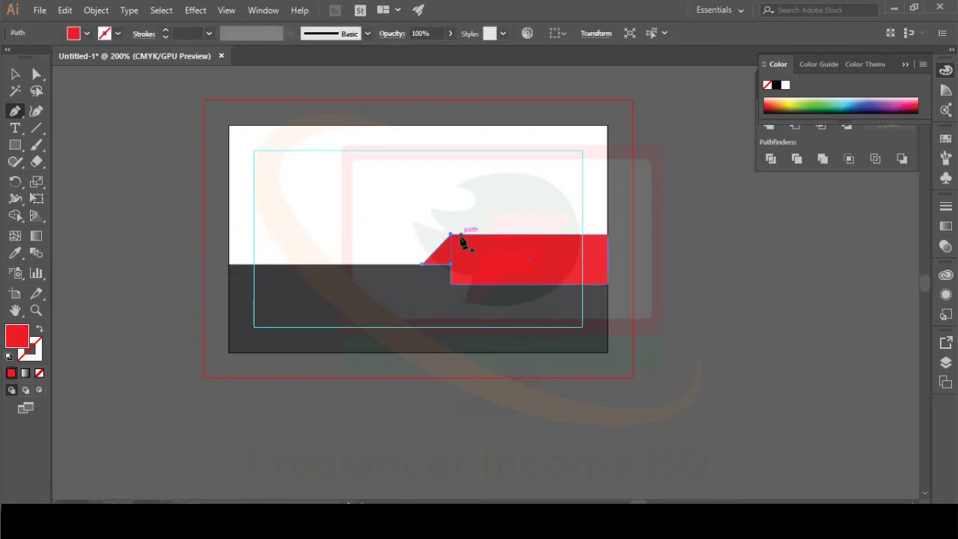
left_click(450, 236)
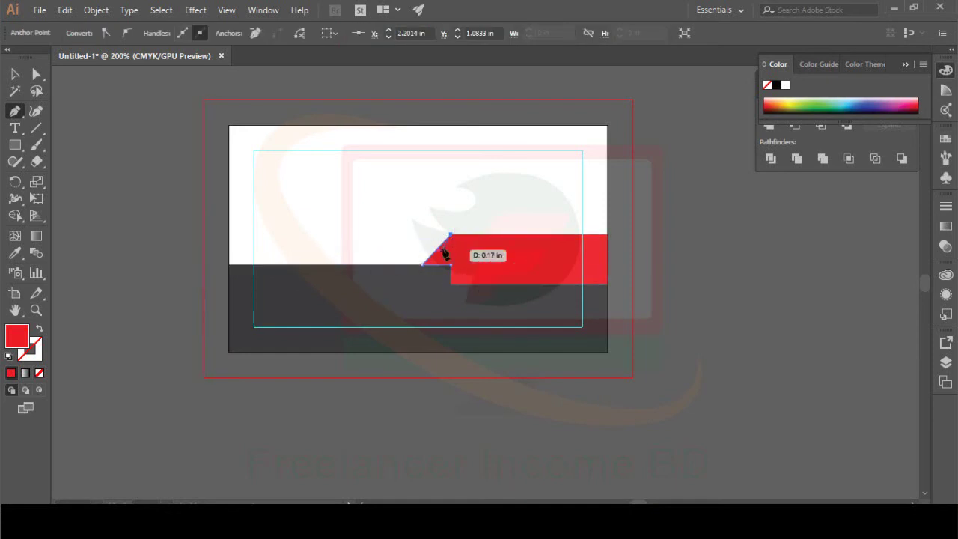
left_click(451, 265)
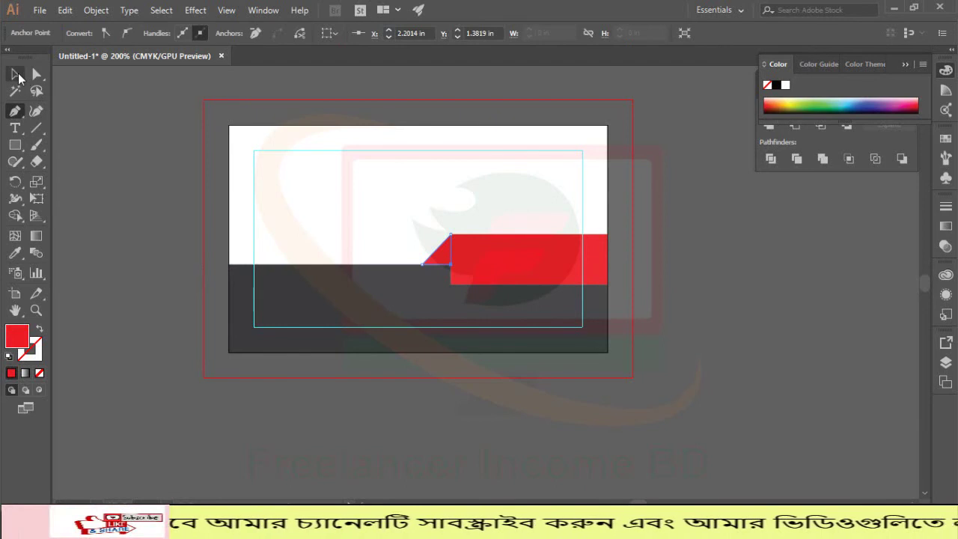
- Give the small triangle a darker red fill in the Color Picker
left_click(15, 74)
double_click(15, 336)
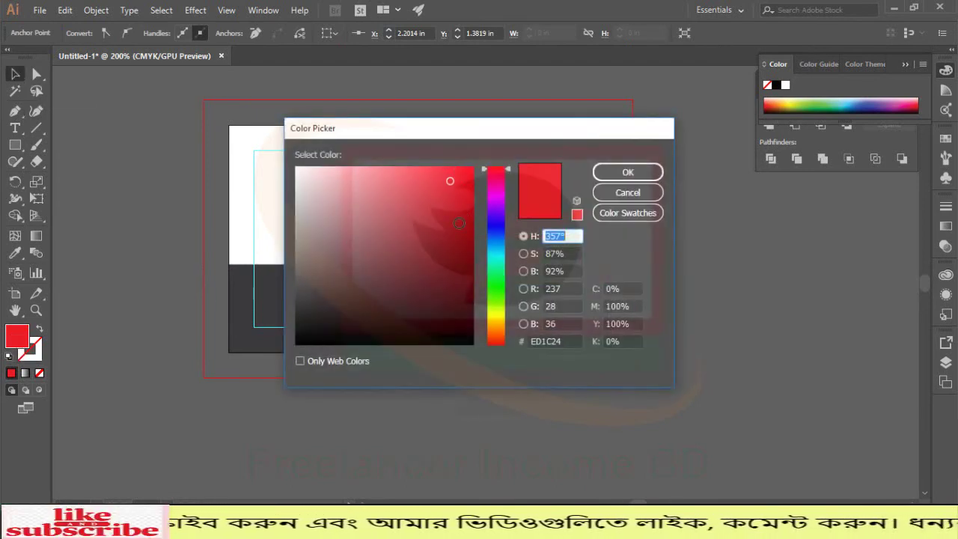
left_click(458, 223)
left_click(627, 172)
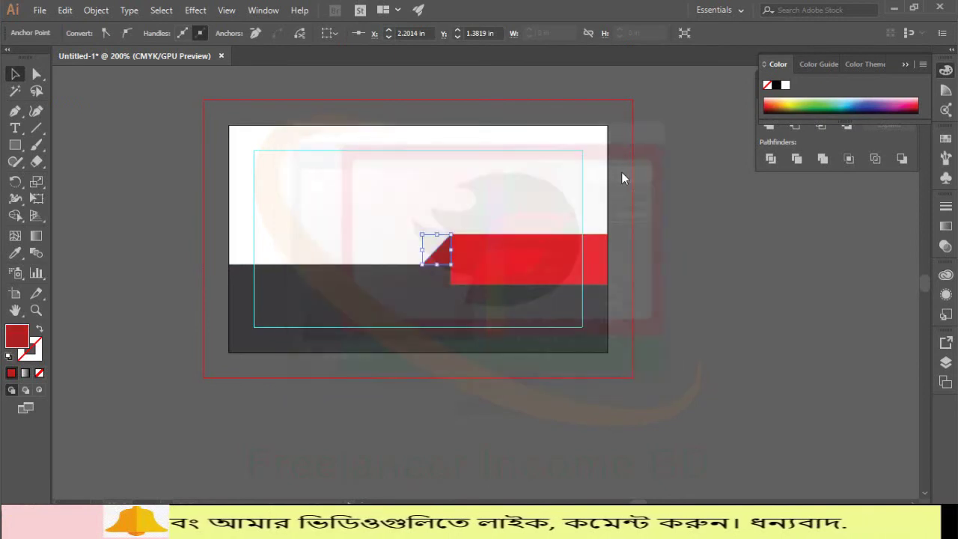
left_click(141, 161)
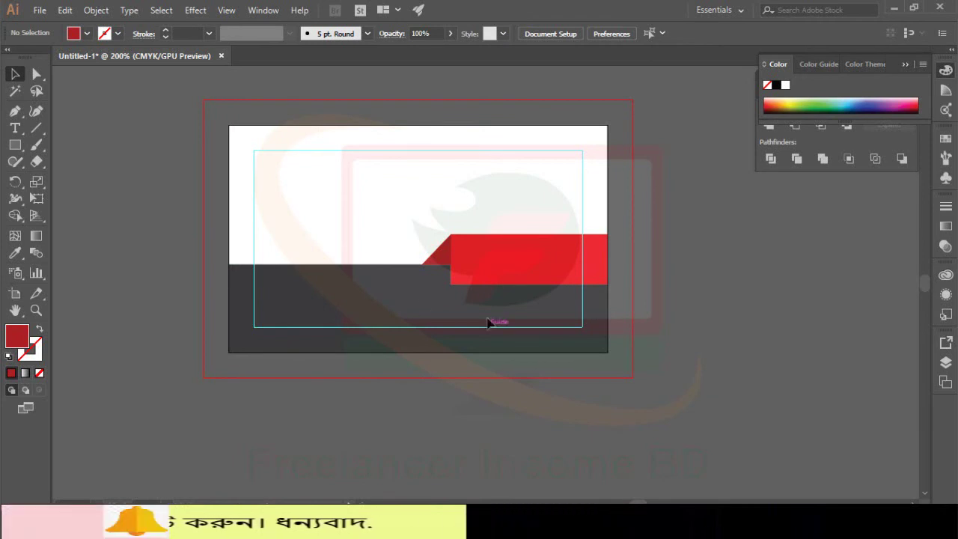
- Deepen the triangle's fill to a deep red and zoom out to the whole card
left_click(446, 264)
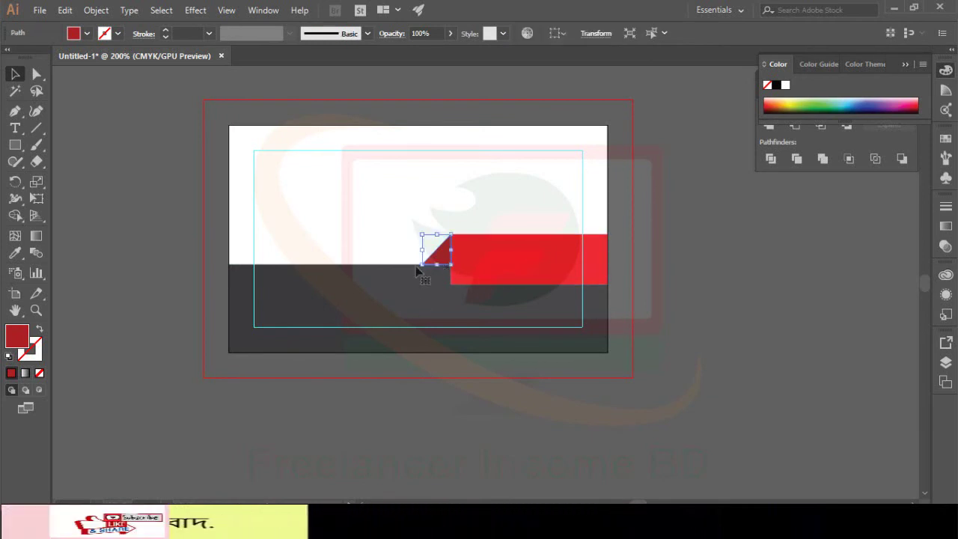
double_click(21, 338)
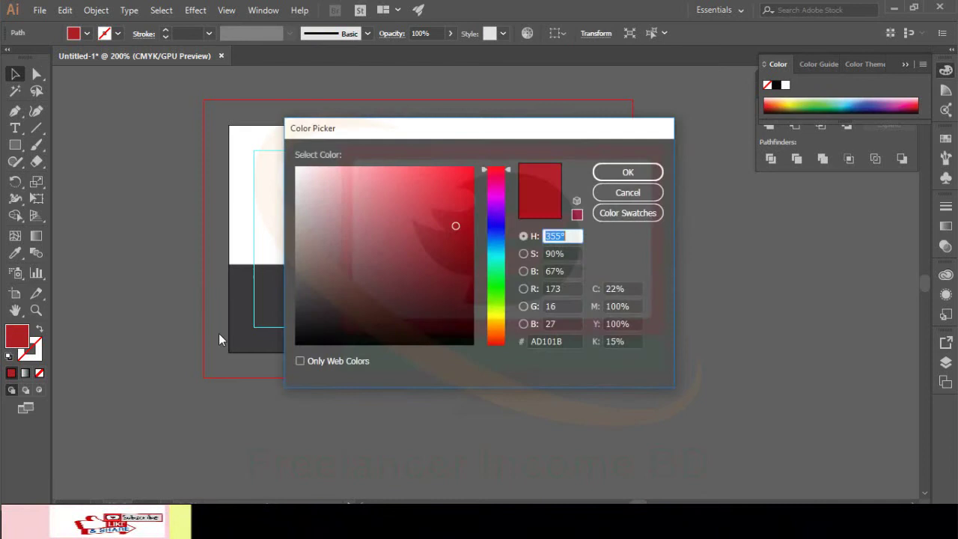
left_click(461, 260)
left_click(628, 172)
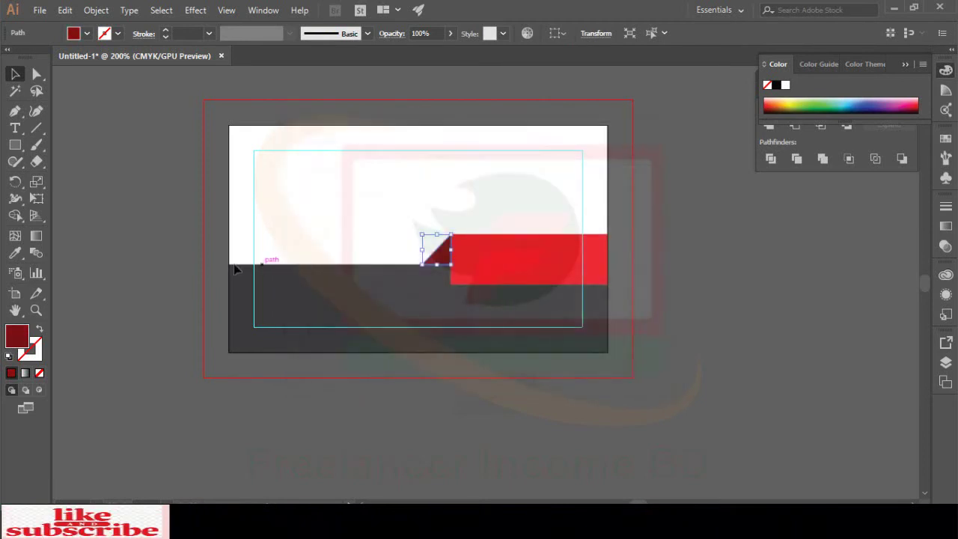
left_click(143, 229)
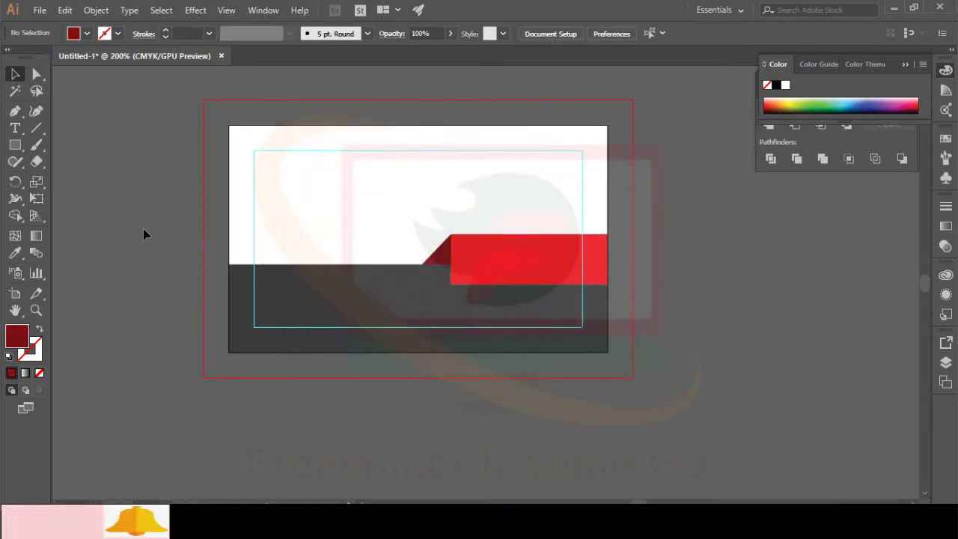
key("ctrl+minus")
key("ctrl+minus")
key("ctrl+minus")
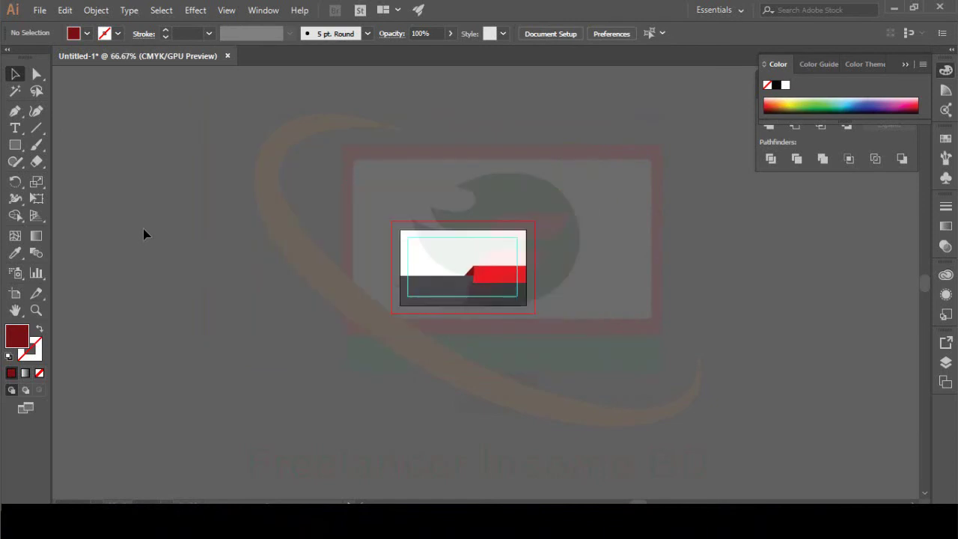
key("ctrl+plus")
key("ctrl+plus")
key("ctrl+plus")
key("ctrl+plus")
key("ctrl+minus")
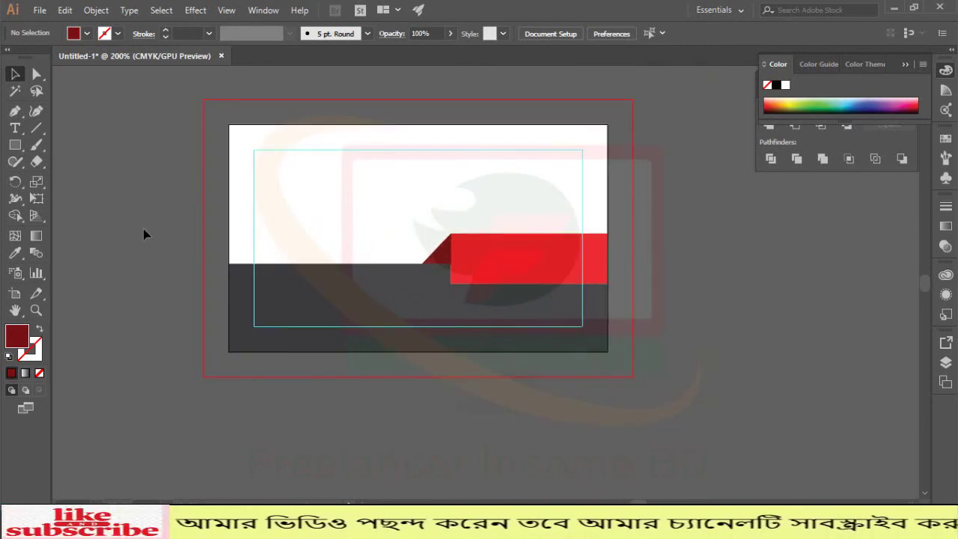
left_click(15, 145)
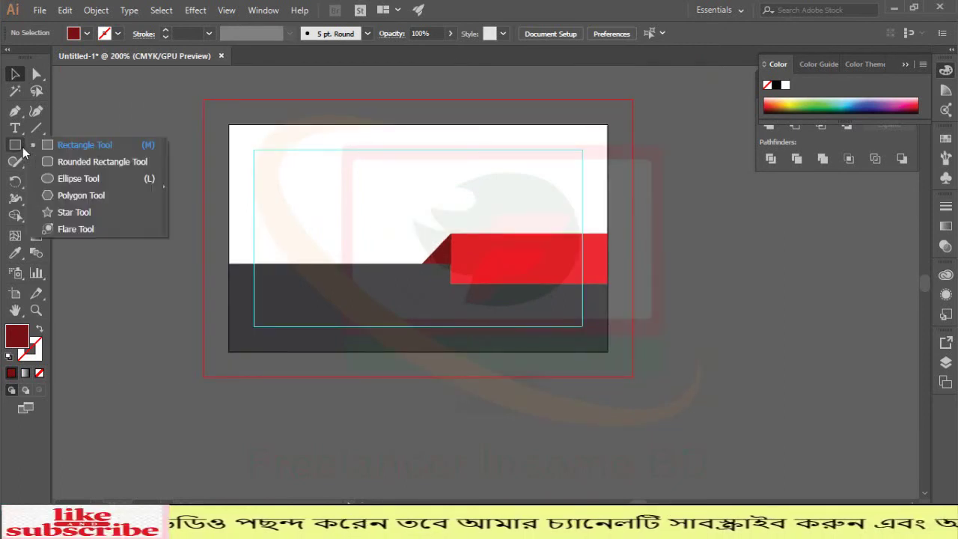
- Draw a thin bar at the card's top-left edge and round its corners to 0.13 in
left_click(67, 146)
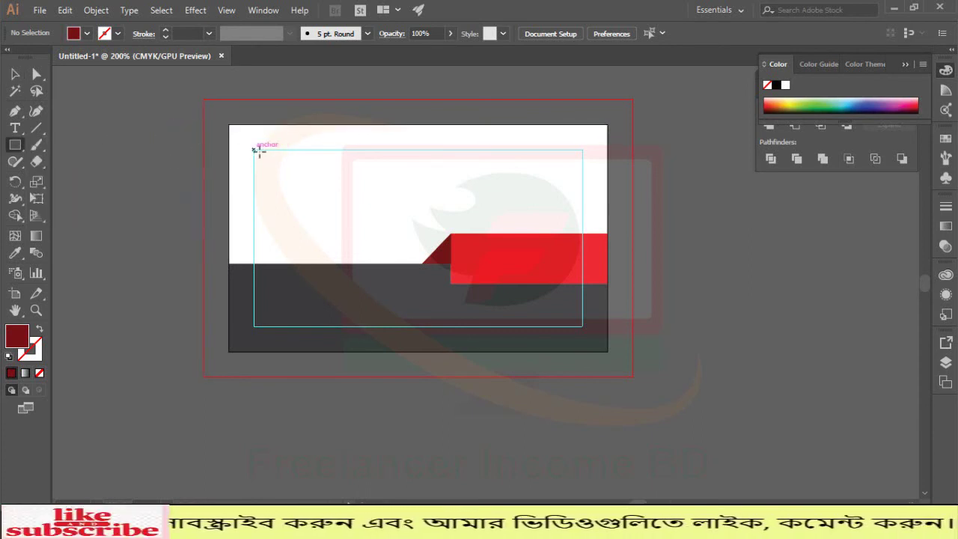
left_click_drag(171, 154, 364, 179)
key("Up")
key("Up")
key("Up")
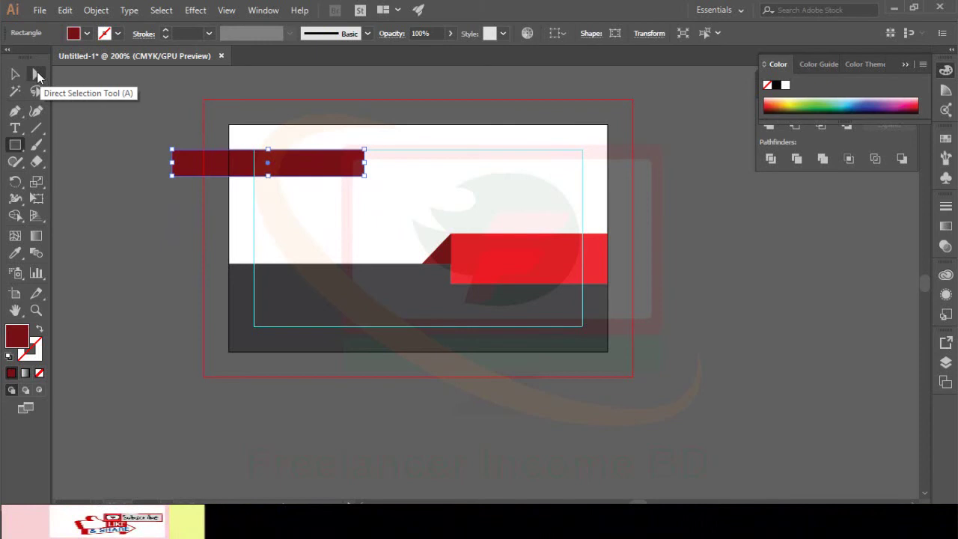
left_click(37, 74)
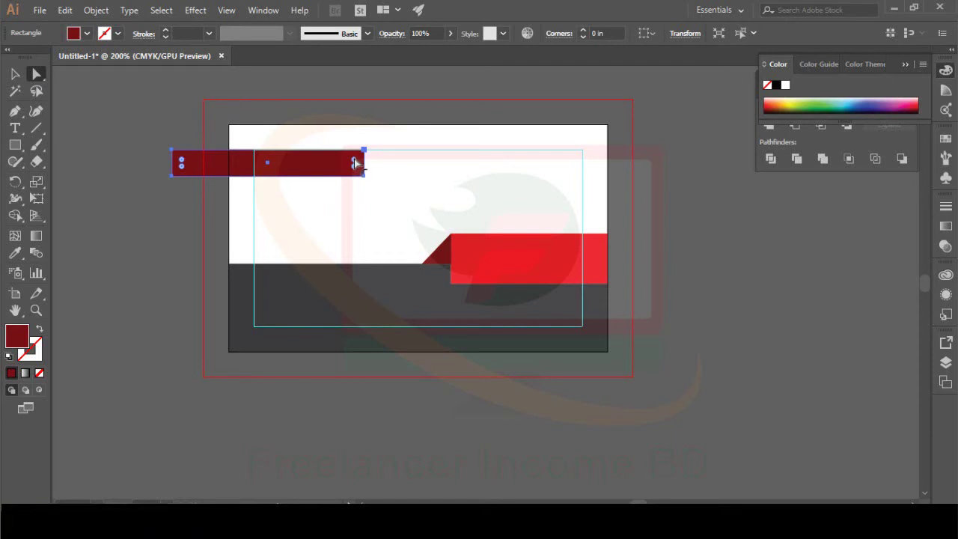
left_click_drag(354, 162, 310, 160)
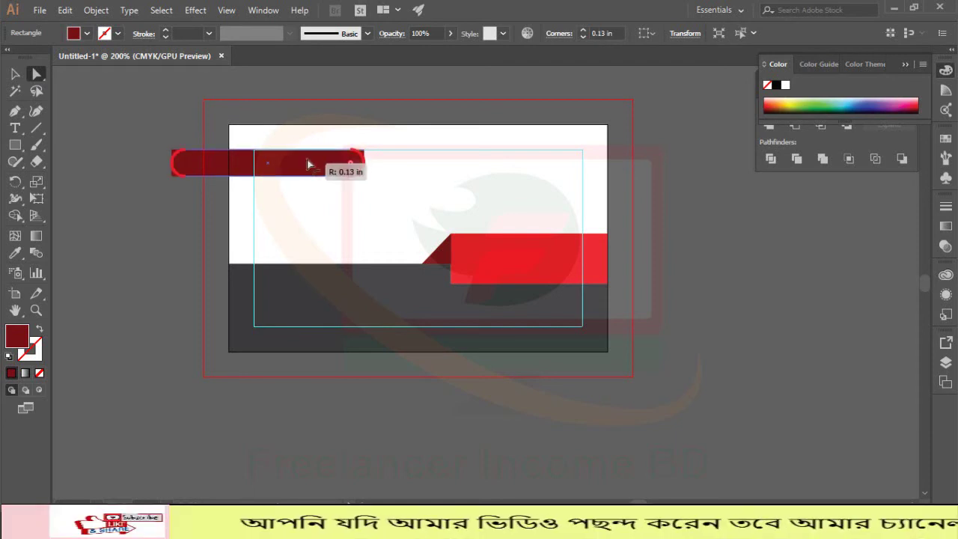
left_click(153, 155)
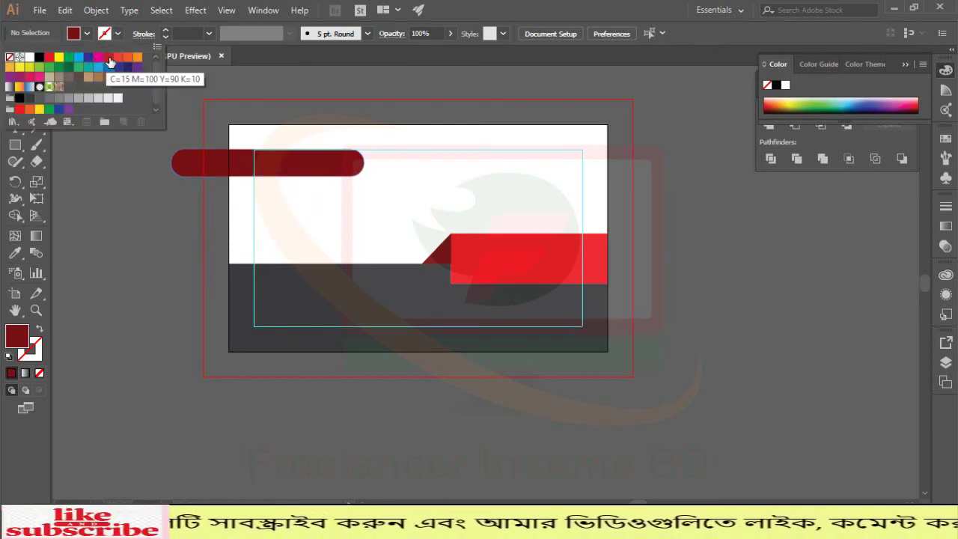
- Give the pill bar a black 1 pt stroke and set its fill to None
left_click(109, 60)
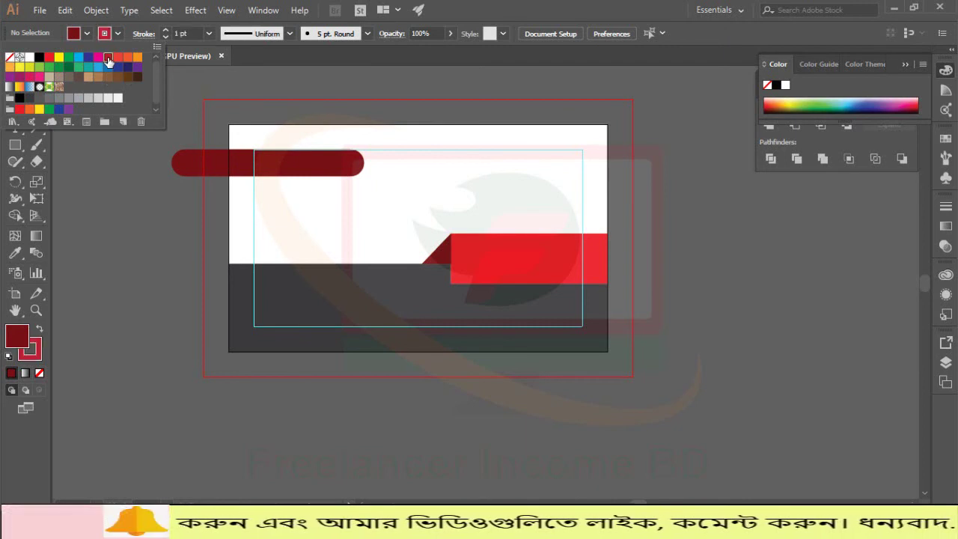
left_click(39, 57)
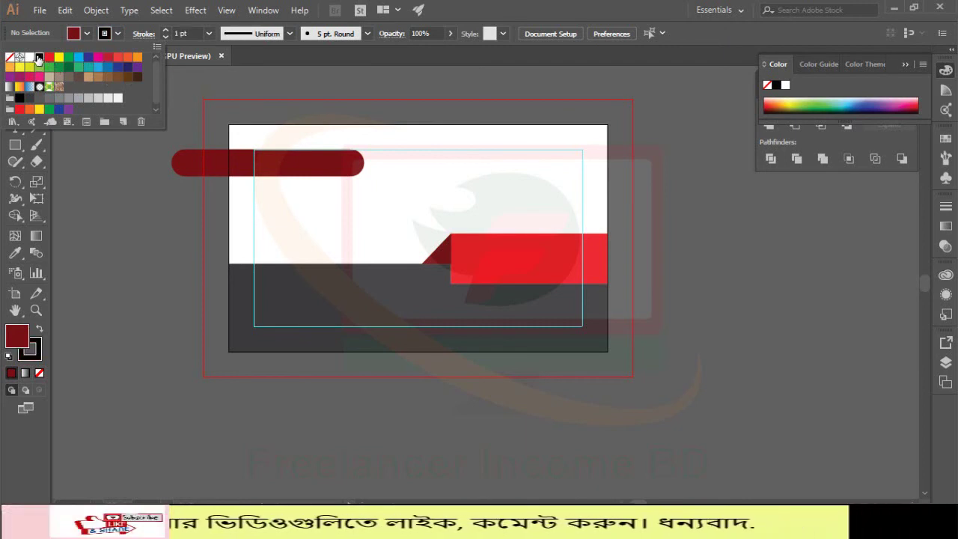
left_click(160, 171)
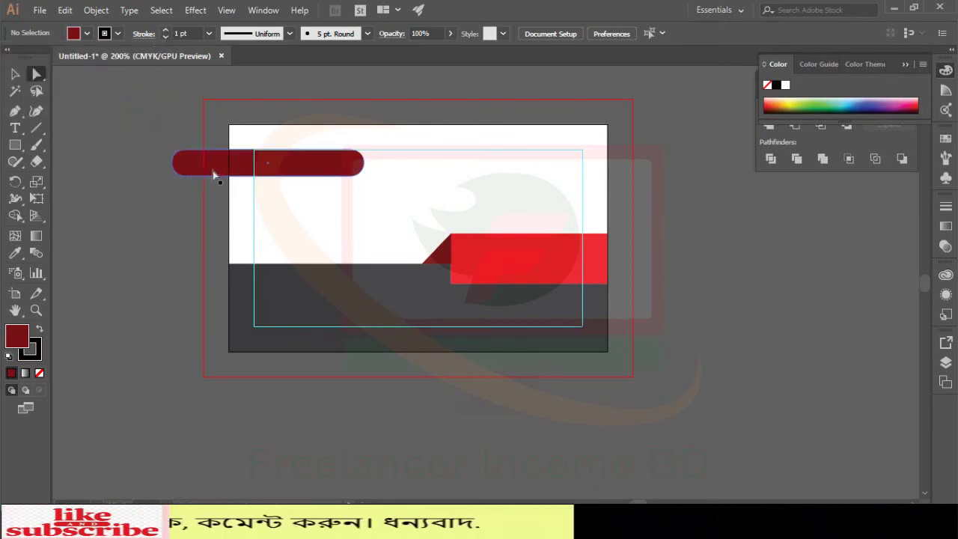
left_click(235, 165)
left_click(119, 35)
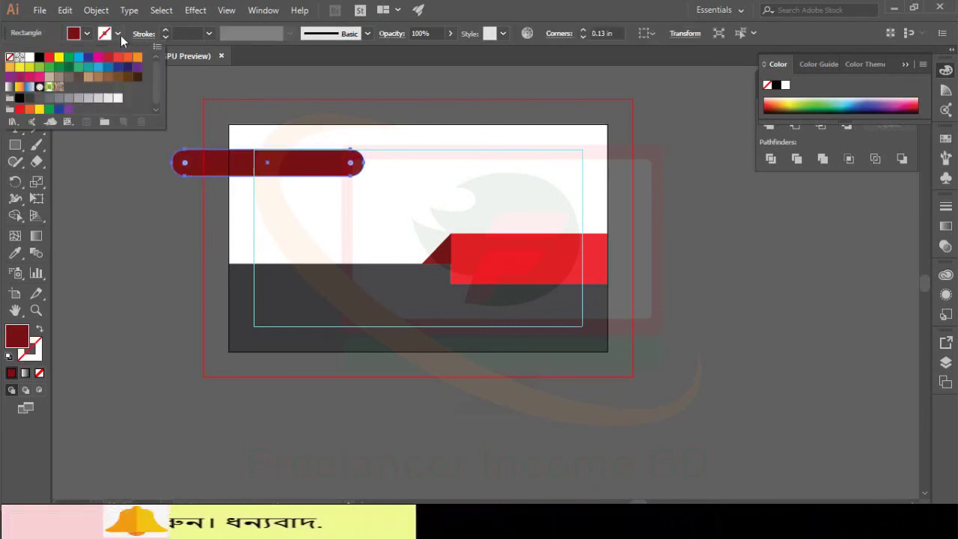
left_click(39, 59)
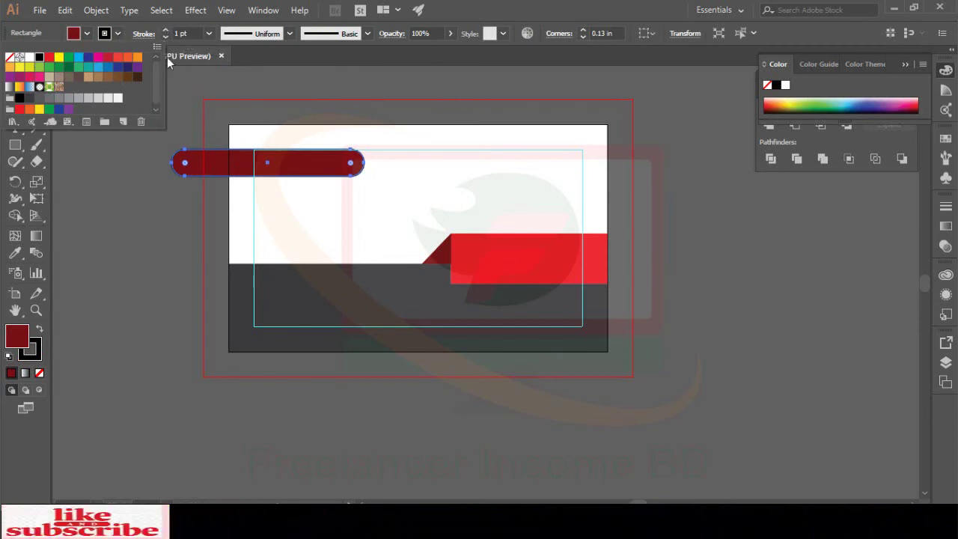
left_click(89, 34)
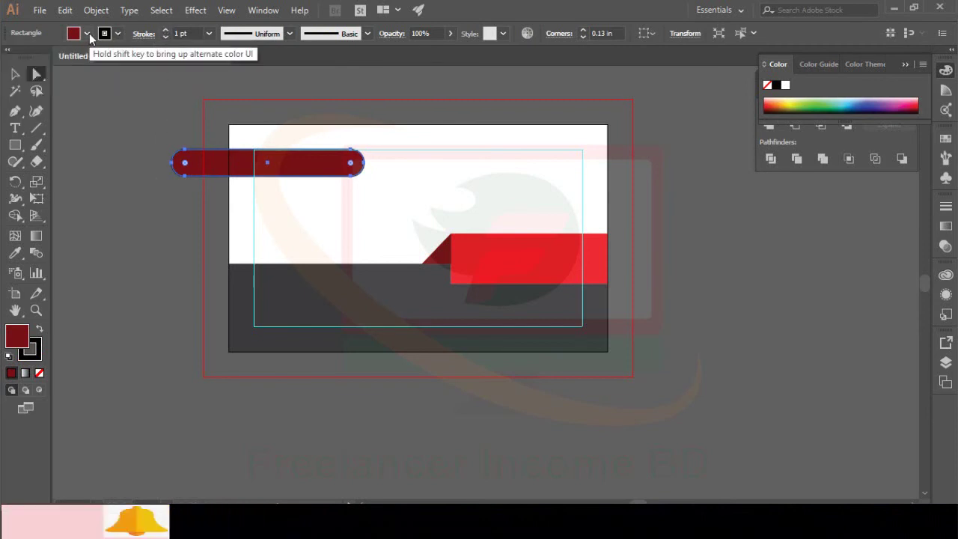
left_click(88, 33)
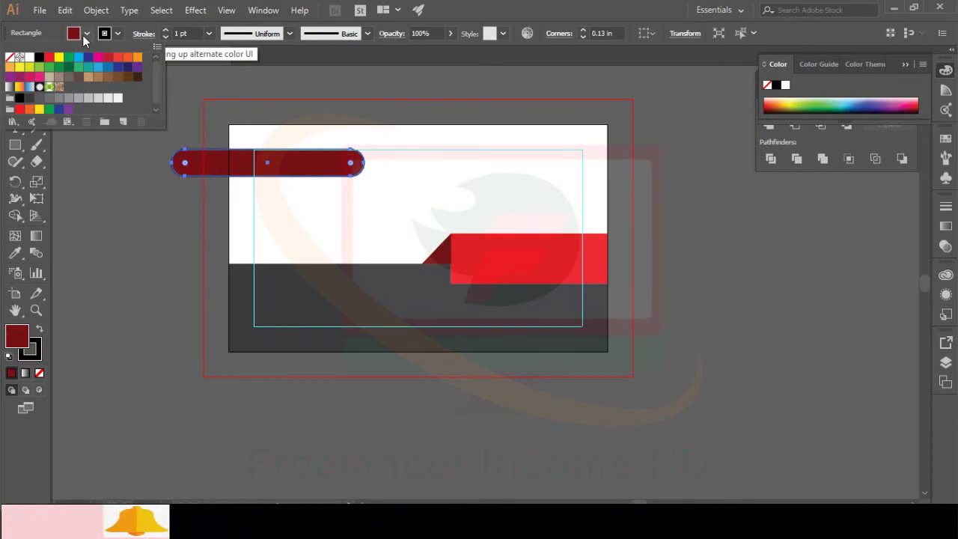
left_click(10, 58)
left_click(129, 183)
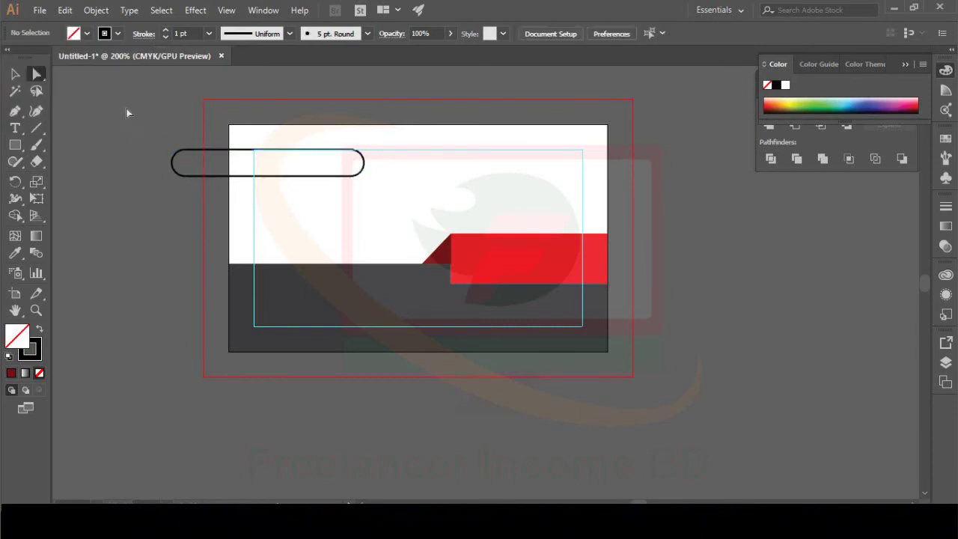
- Select the pill outline, then the red band with its dark triangle, and deselect all
left_click(191, 152)
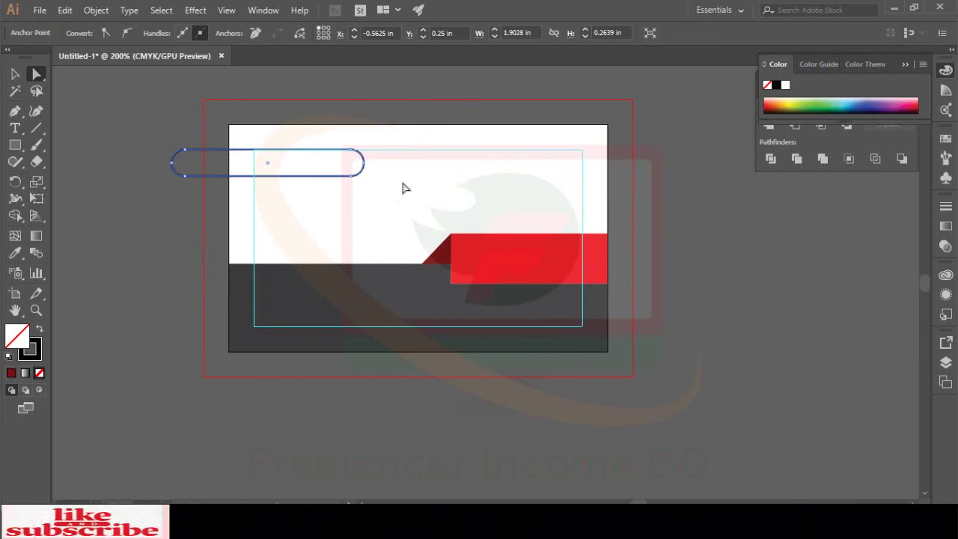
left_click(152, 227)
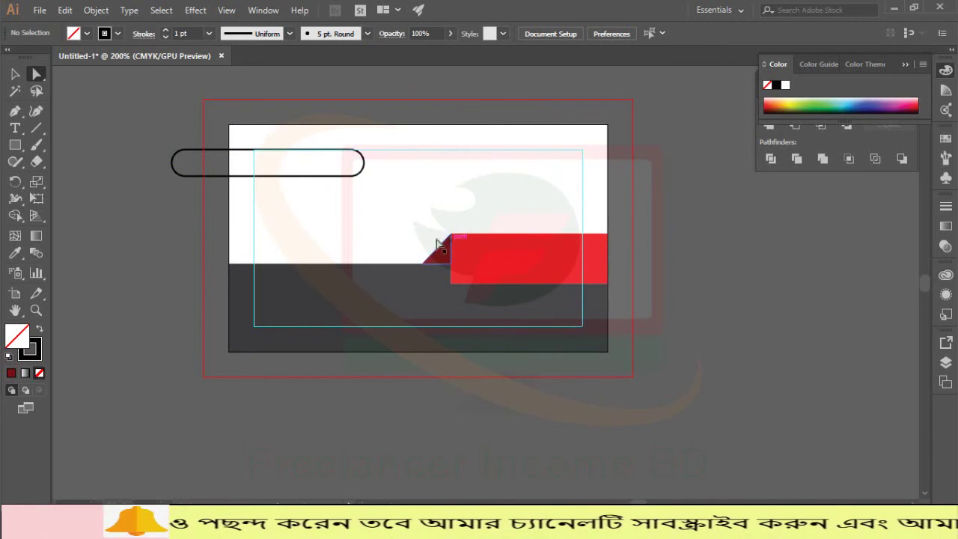
left_click(501, 267)
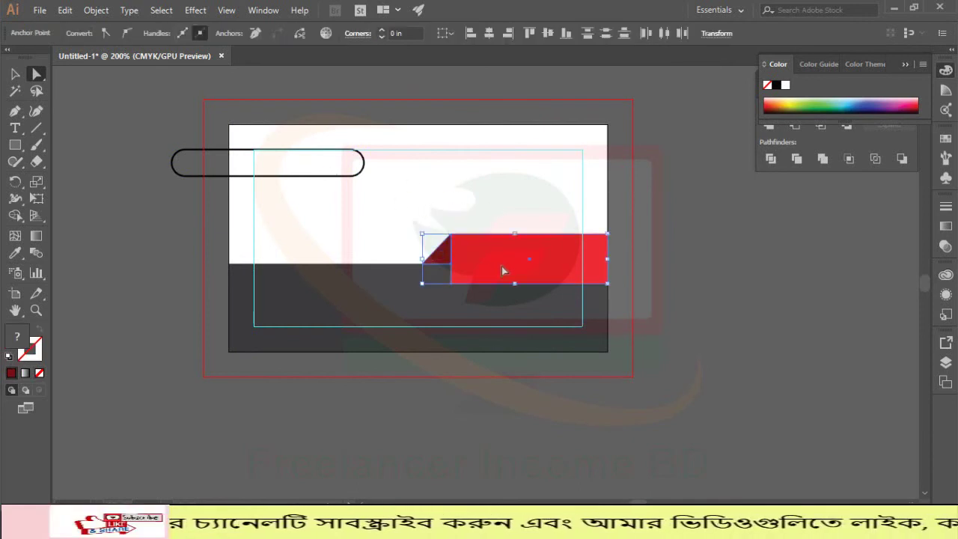
key("ctrl+shift+a")
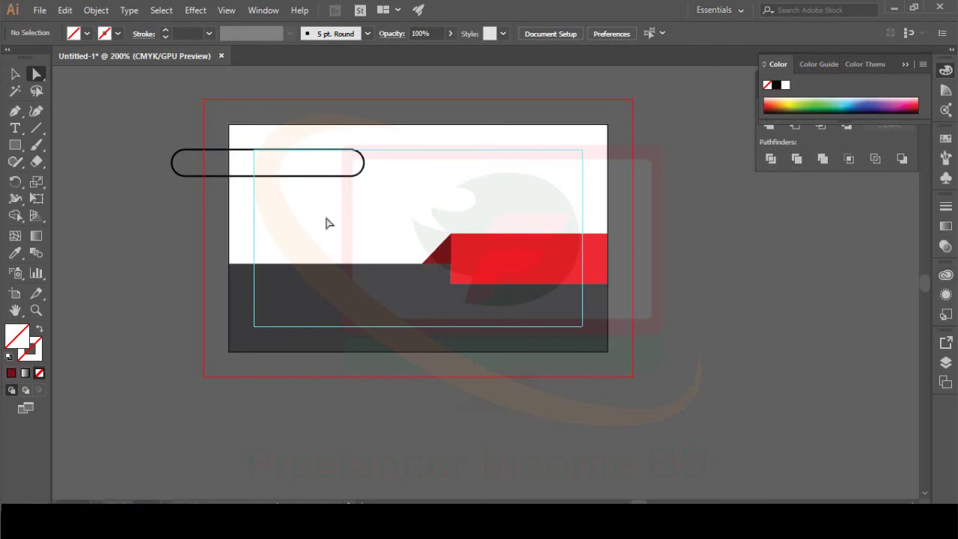
- Draw a vertical line across the rounded bar at the card's left edge
scroll(327, 223, "up", 2)
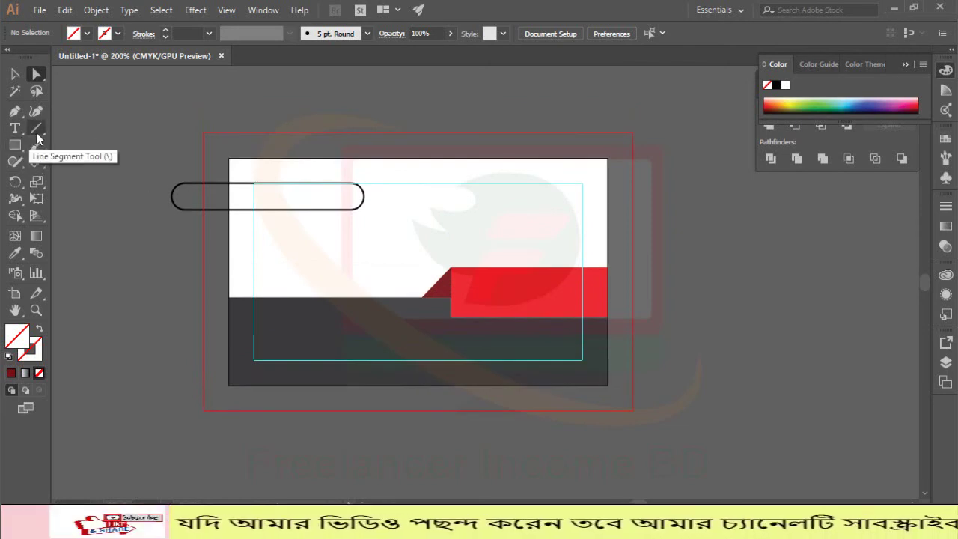
left_click(36, 128)
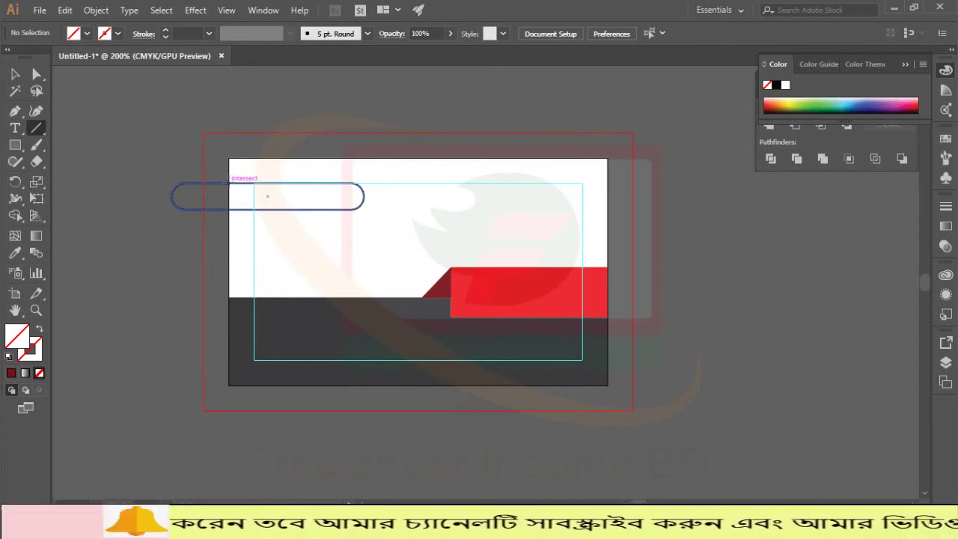
left_click_drag(229, 183, 228, 218)
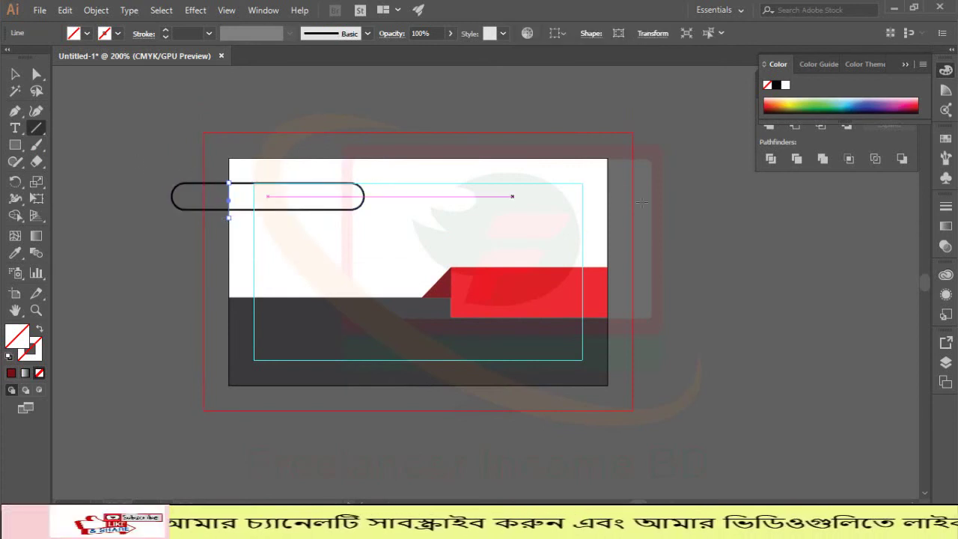
- Group the bar with the line and split it with Pathfinder Divide
left_click(15, 74)
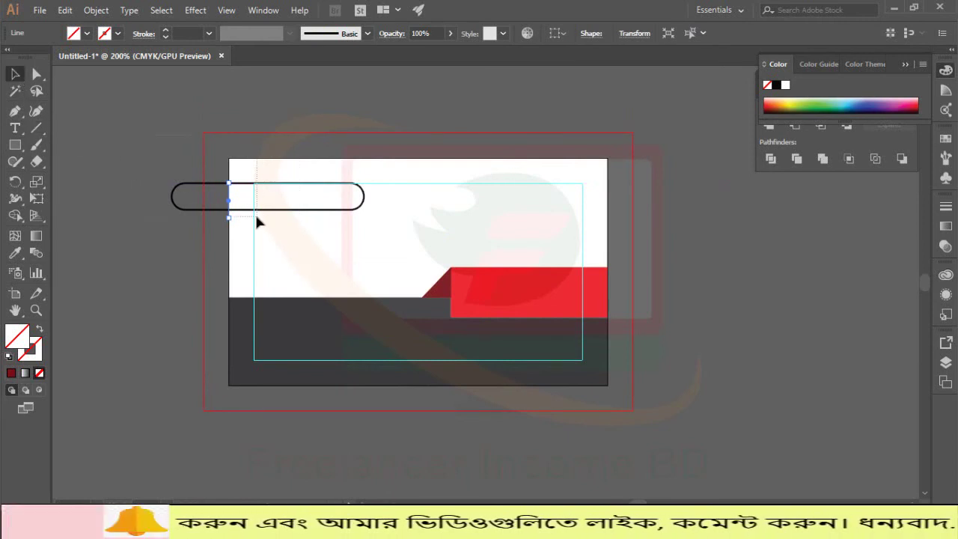
key("ctrl+a")
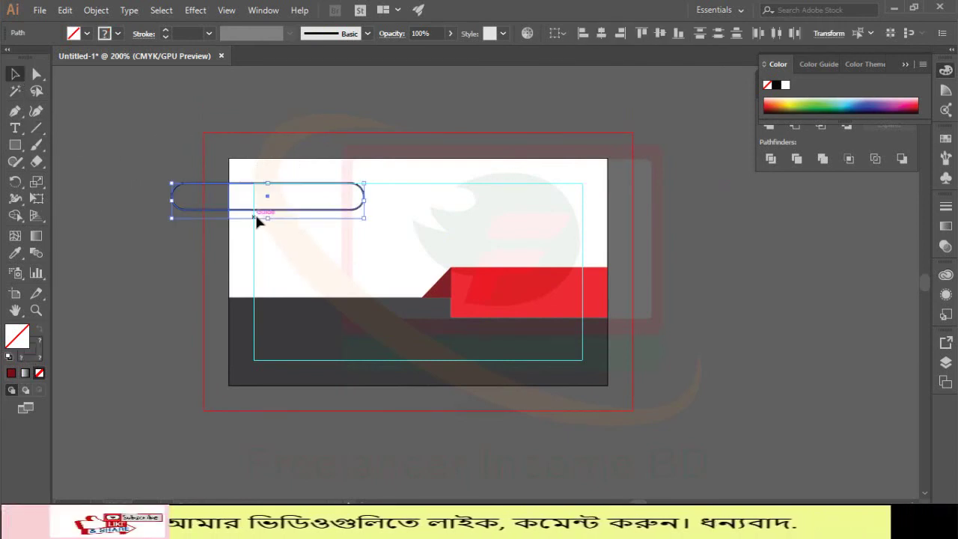
key("ctrl+g")
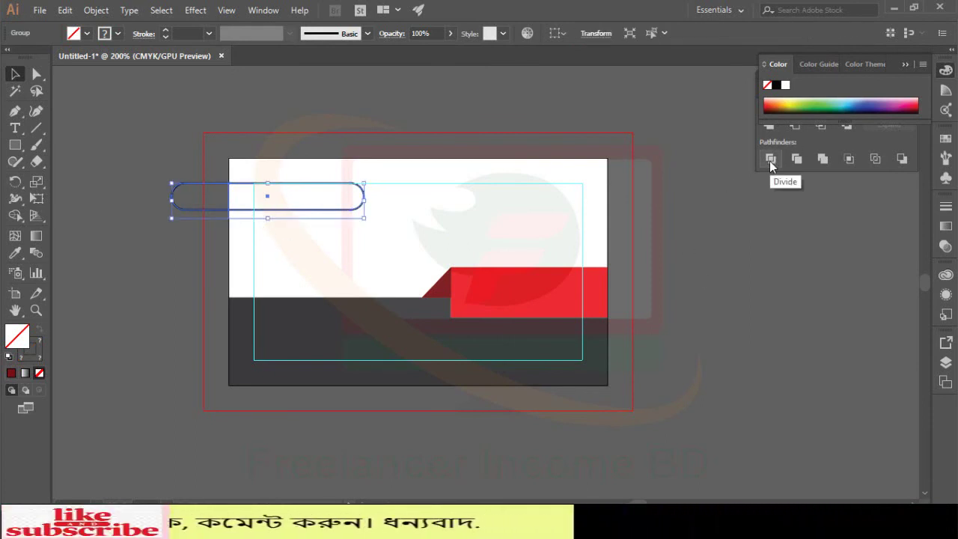
scroll(785, 258, "up", 4)
scroll(786, 258, "down", 3)
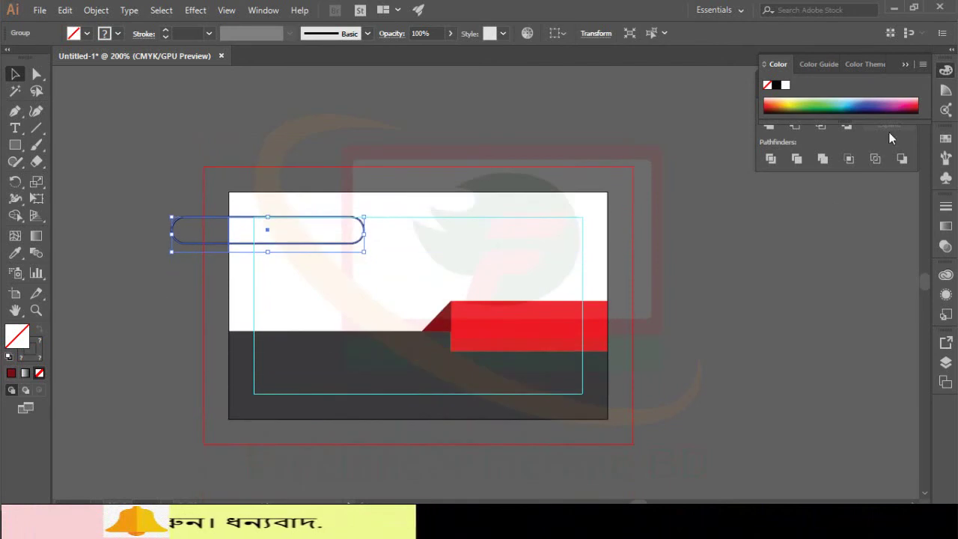
left_click(910, 63)
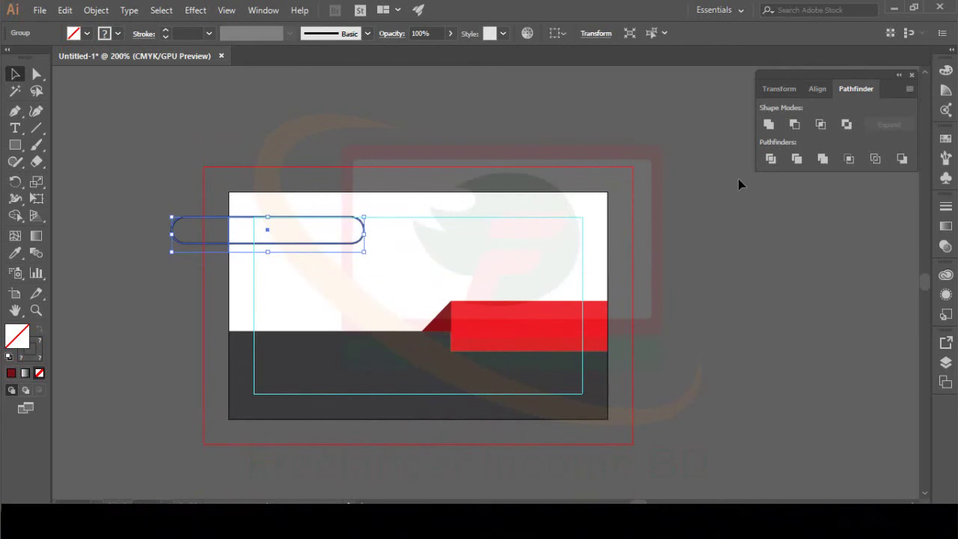
left_click(774, 158)
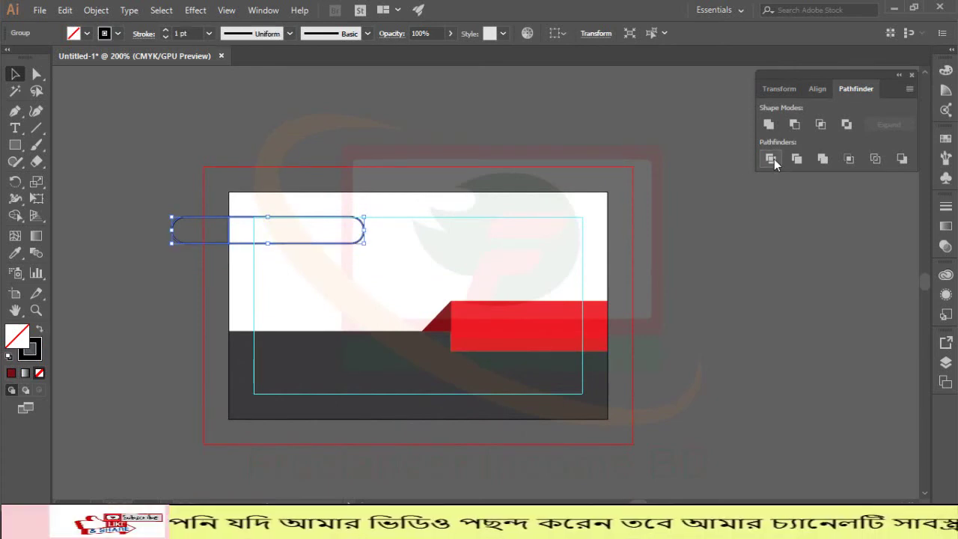
- Ungroup the divided pieces and delete the rounded end hanging past the card's left edge
right_click(209, 232)
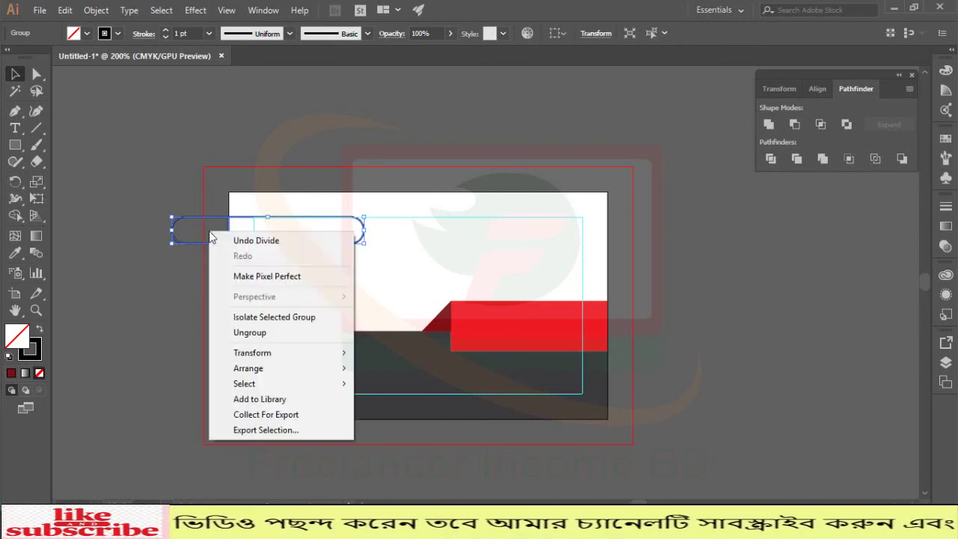
left_click(262, 334)
left_click(174, 296)
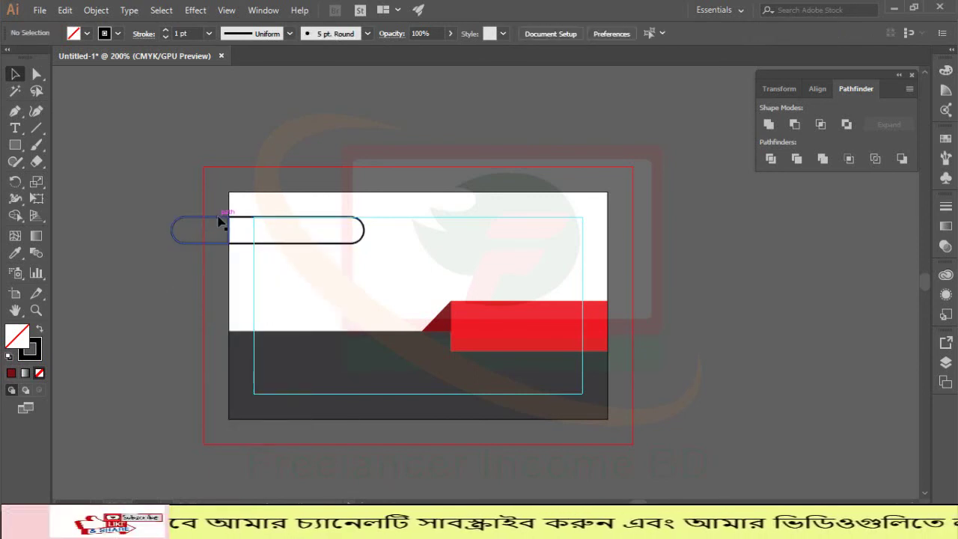
left_click(220, 217)
left_click(187, 289)
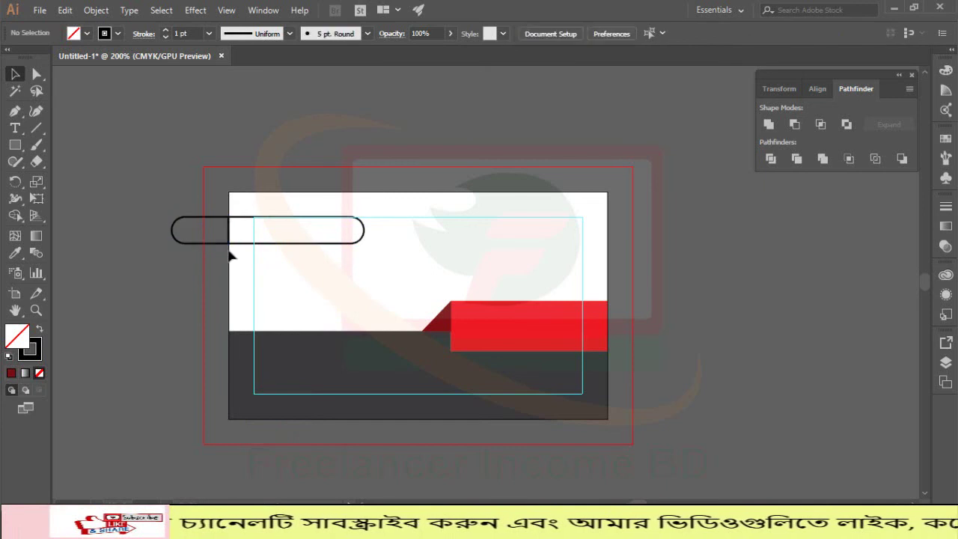
left_click(246, 217)
left_click(156, 236)
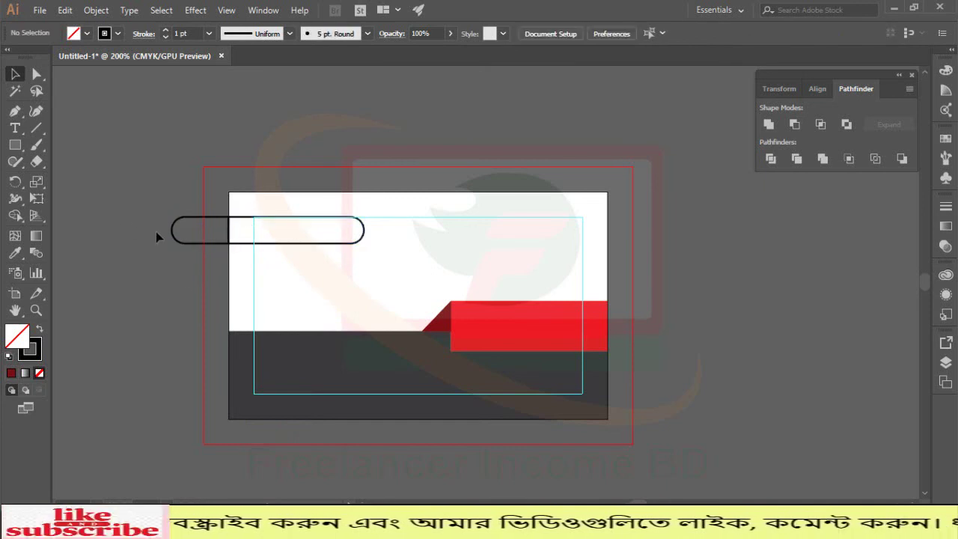
left_click(210, 217)
key("Delete")
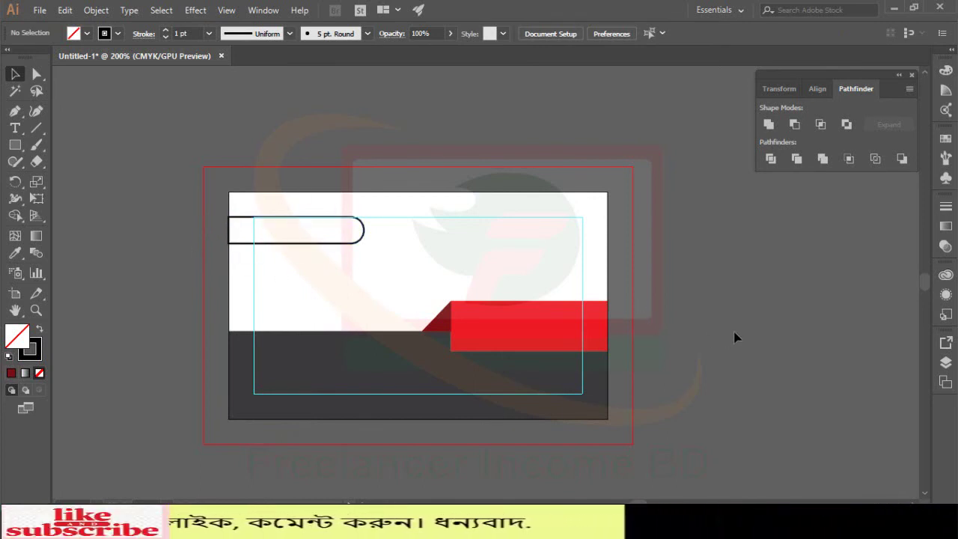
- Check the remaining bar outline, then pick the Type Tool
scroll(734, 337, "down", 1)
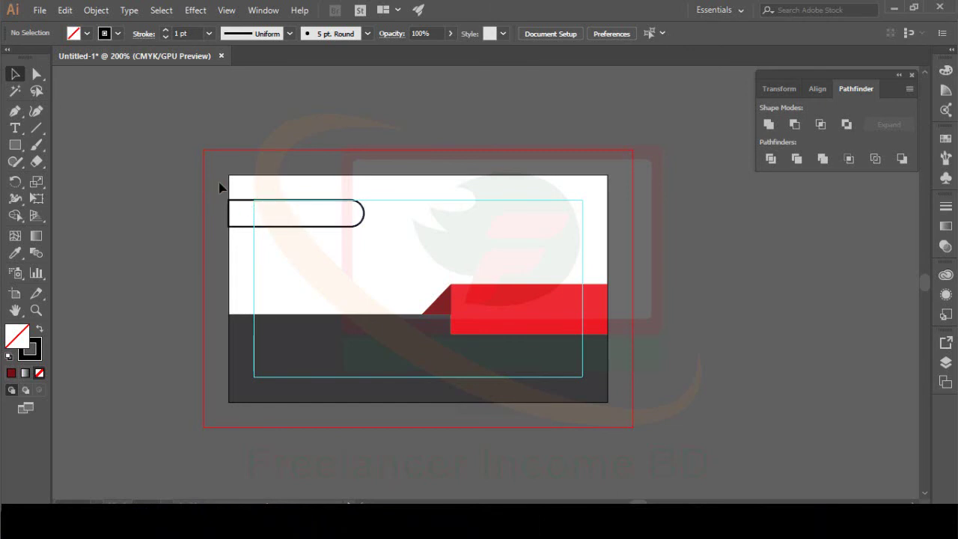
left_click_drag(267, 238, 271, 244)
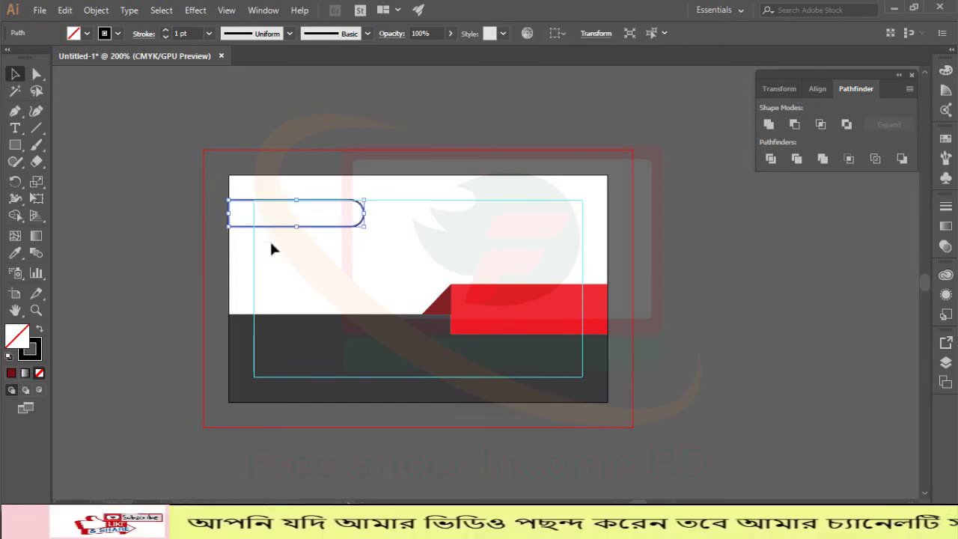
left_click(271, 244)
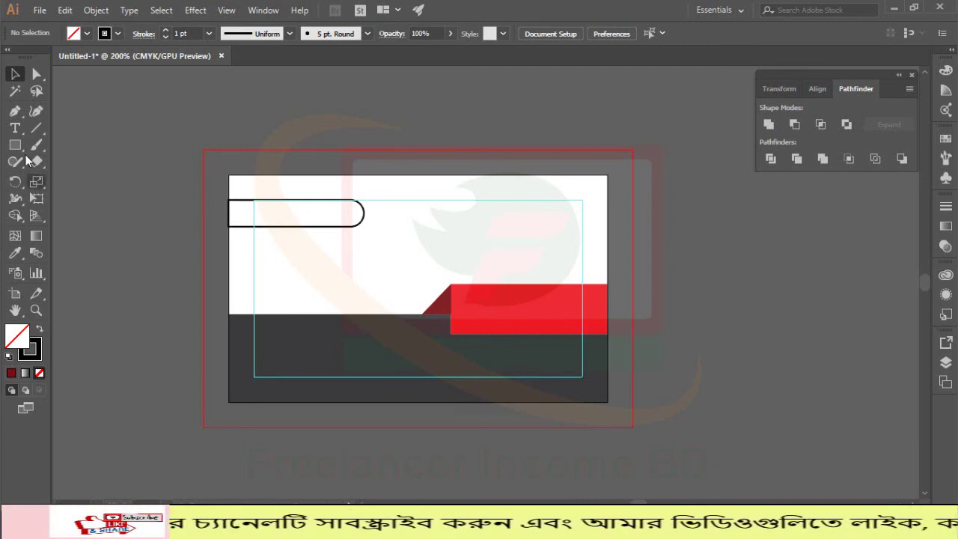
left_click(14, 131)
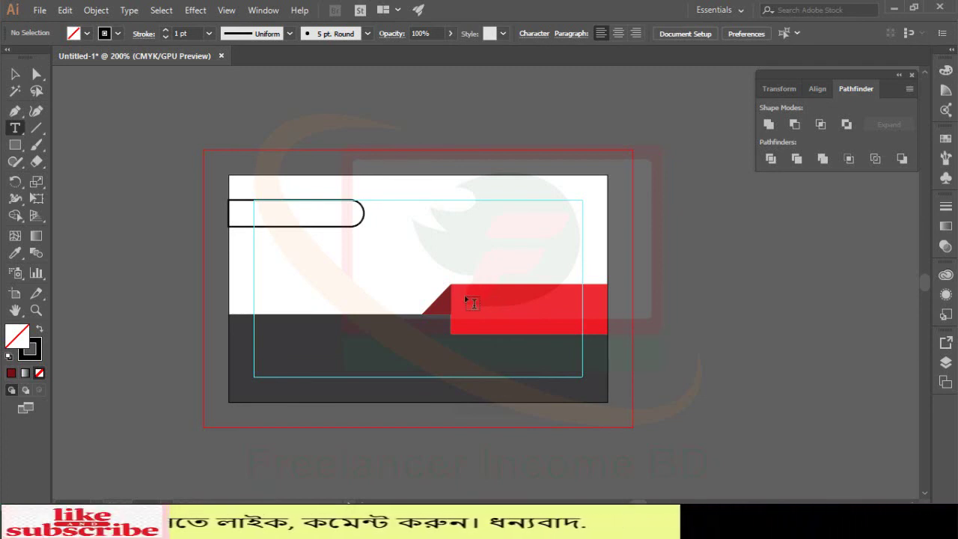
- Type 'Freelancer Income BD' on the red band, inserting the missing capital I
left_click(466, 297)
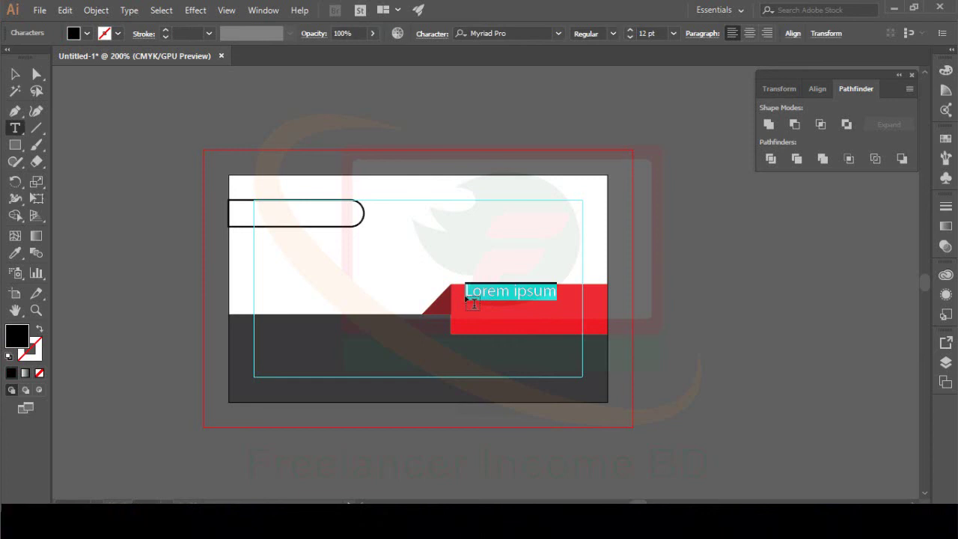
type("FRr")
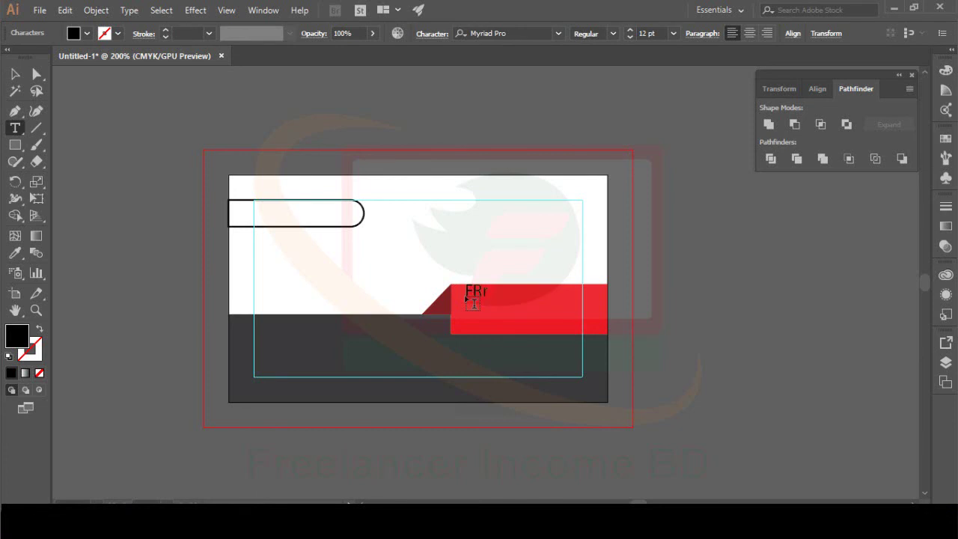
type("eela")
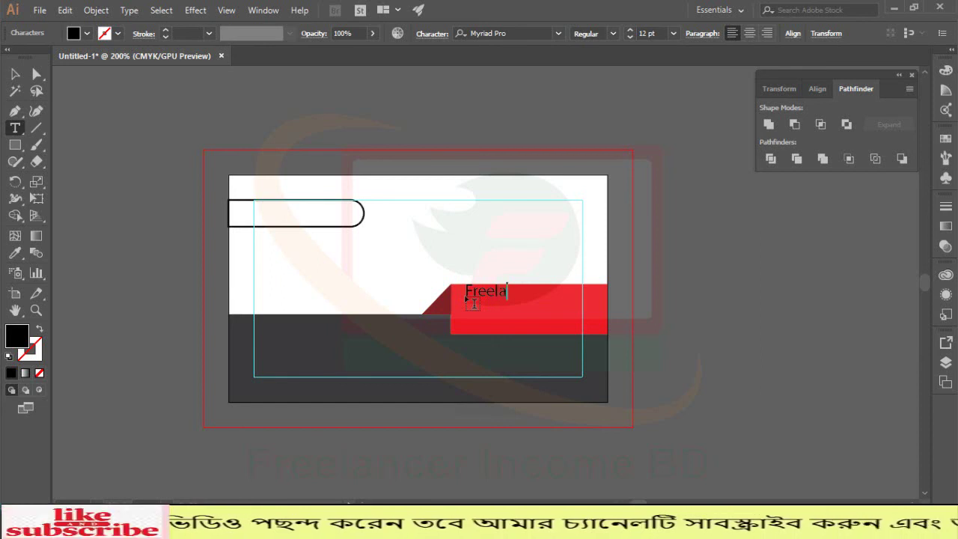
type("ncer I")
type("come")
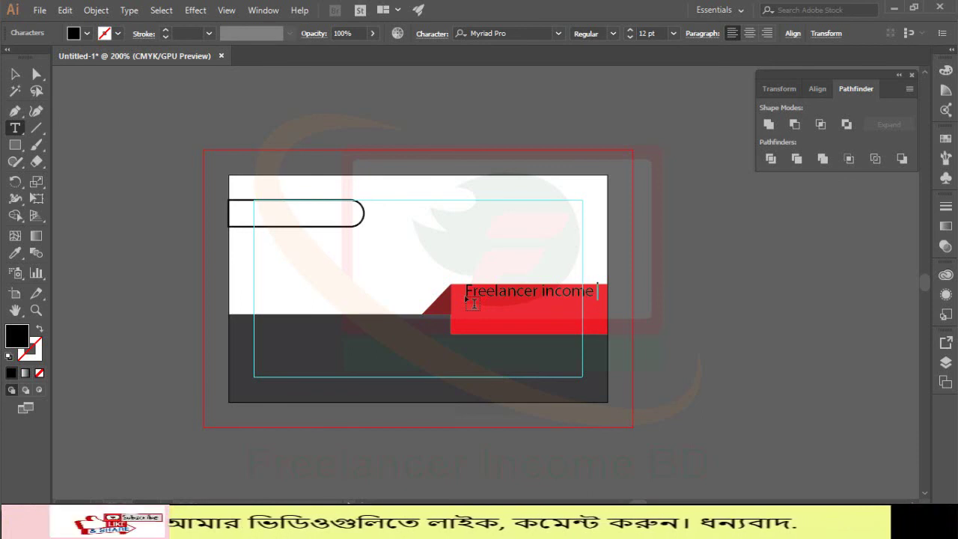
type(" BD")
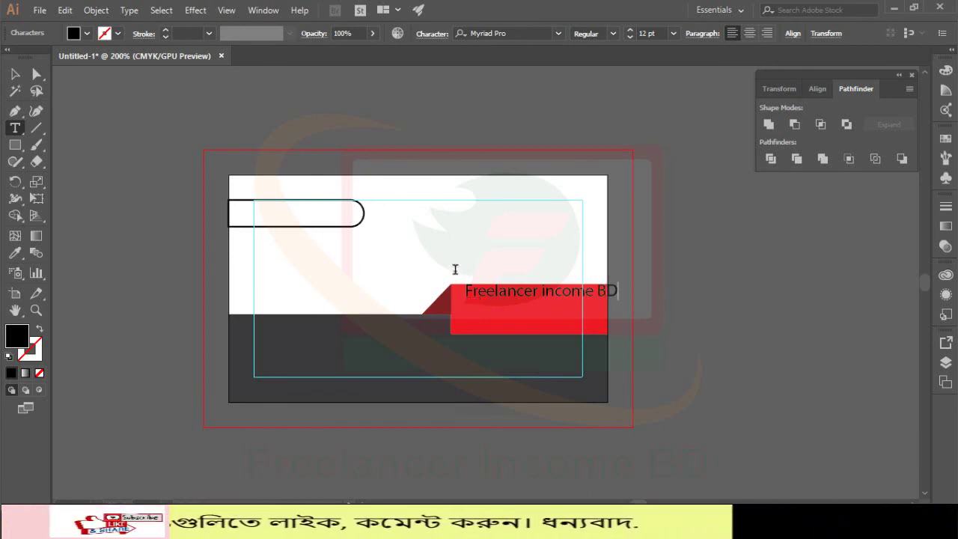
left_click(544, 290)
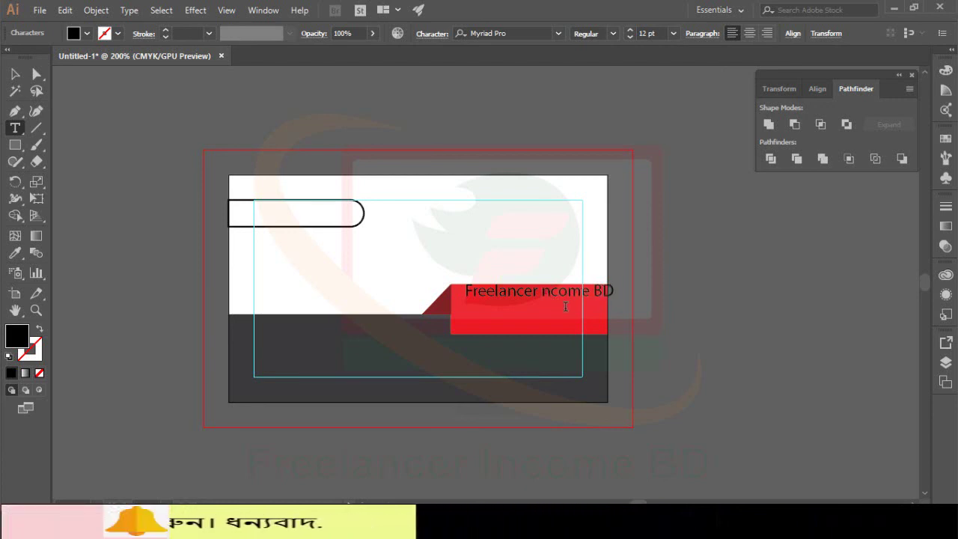
type("I")
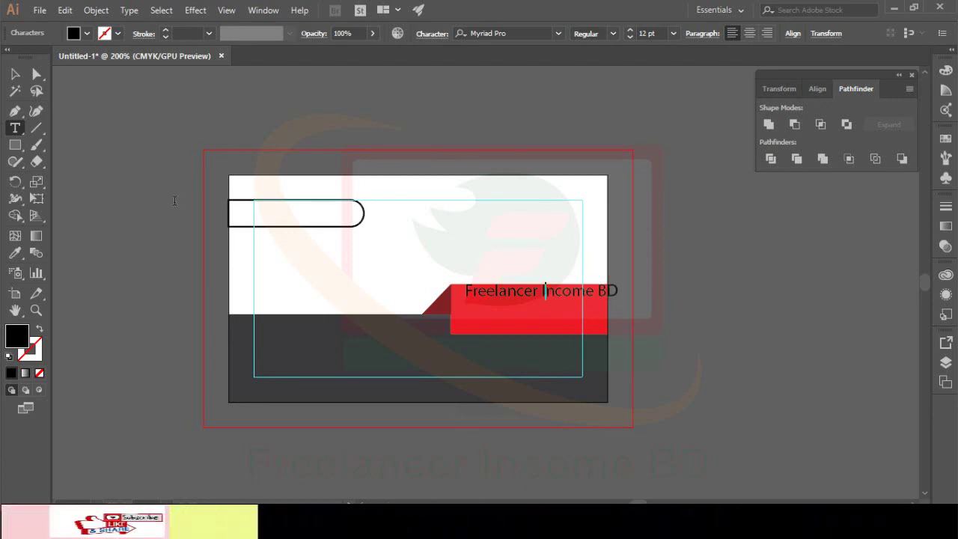
left_click(13, 75)
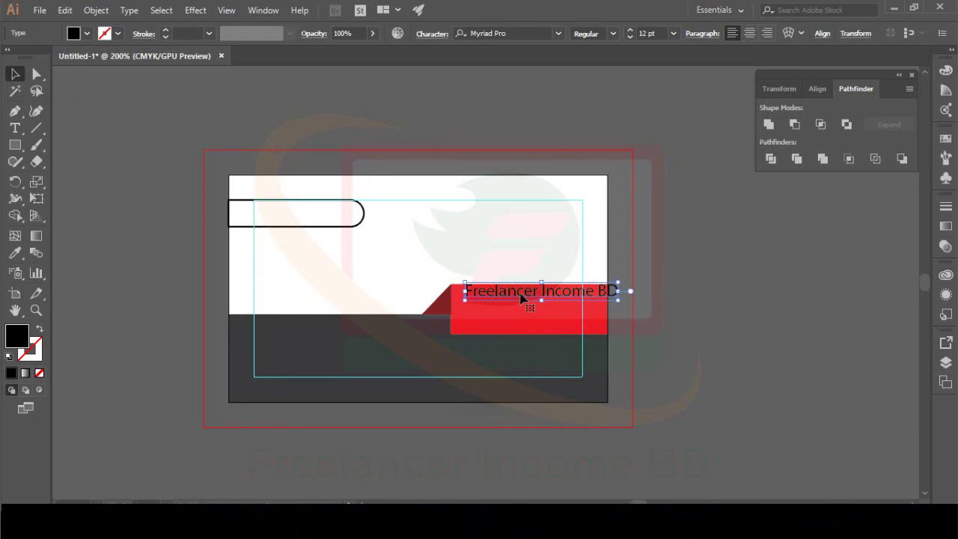
- Drag the title from the red band up into the card's white top-right area
left_click_drag(515, 296, 505, 299)
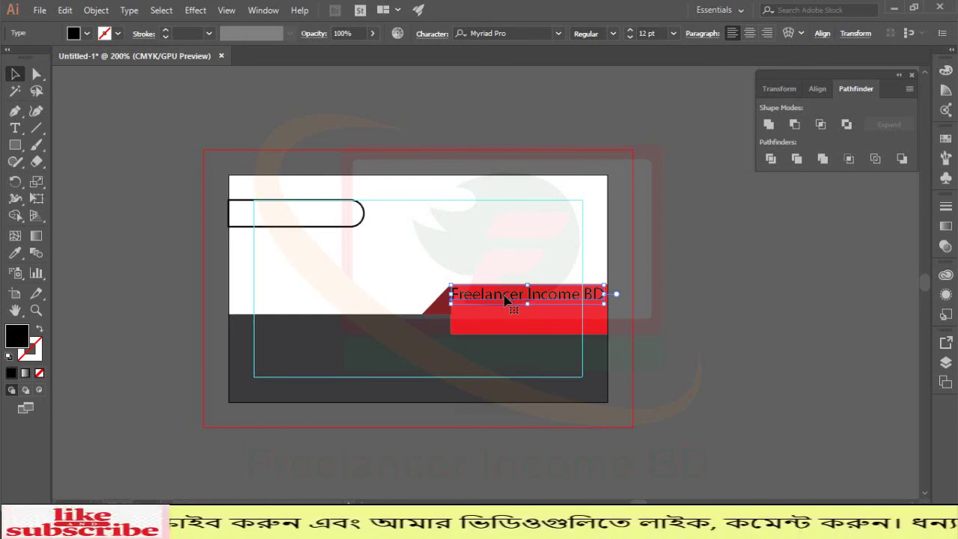
left_click_drag(505, 292, 487, 216)
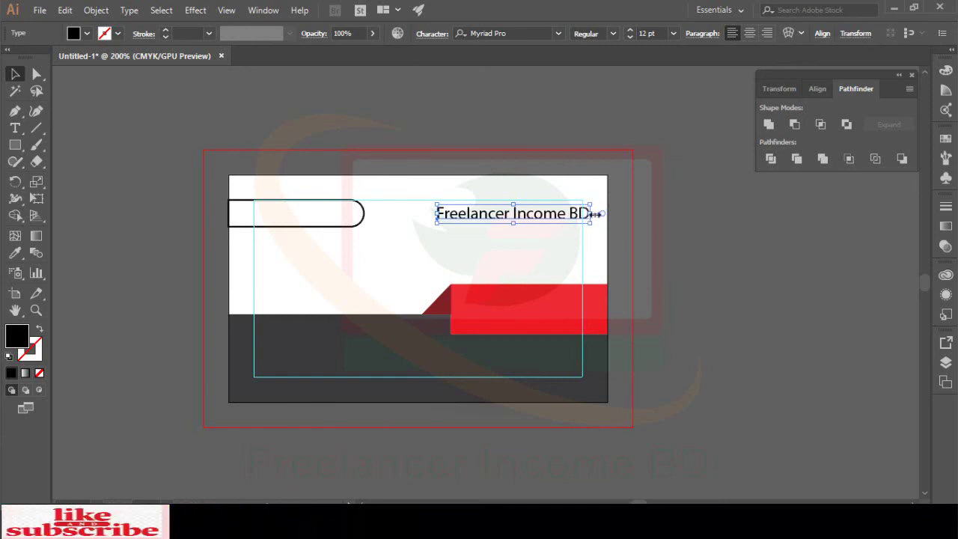
- Set the title's font to Montserrat with Medium weight
left_click(560, 33)
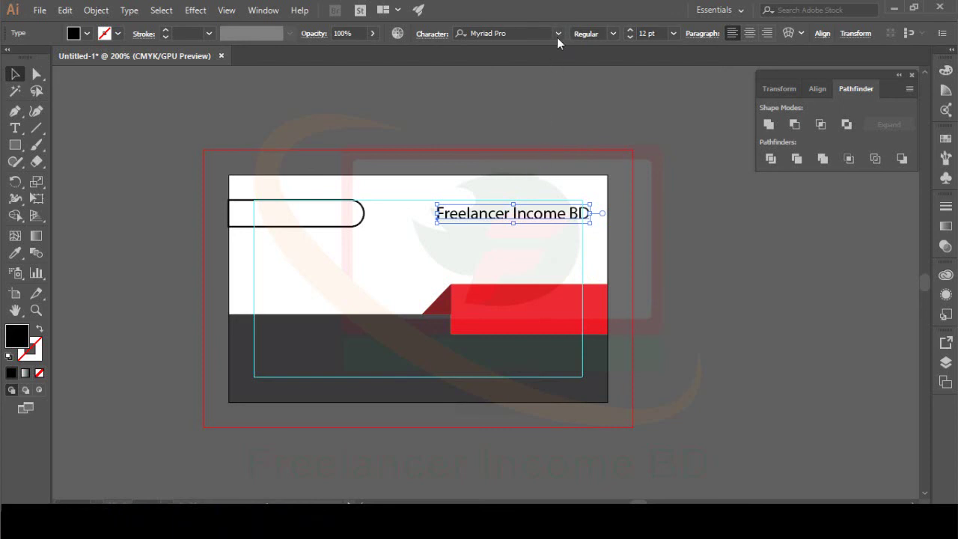
left_click(557, 34)
scroll(535, 316, "down", 2)
scroll(535, 316, "down", 5)
scroll(535, 317, "down", 2)
scroll(535, 316, "down", 5)
scroll(535, 317, "down", 5)
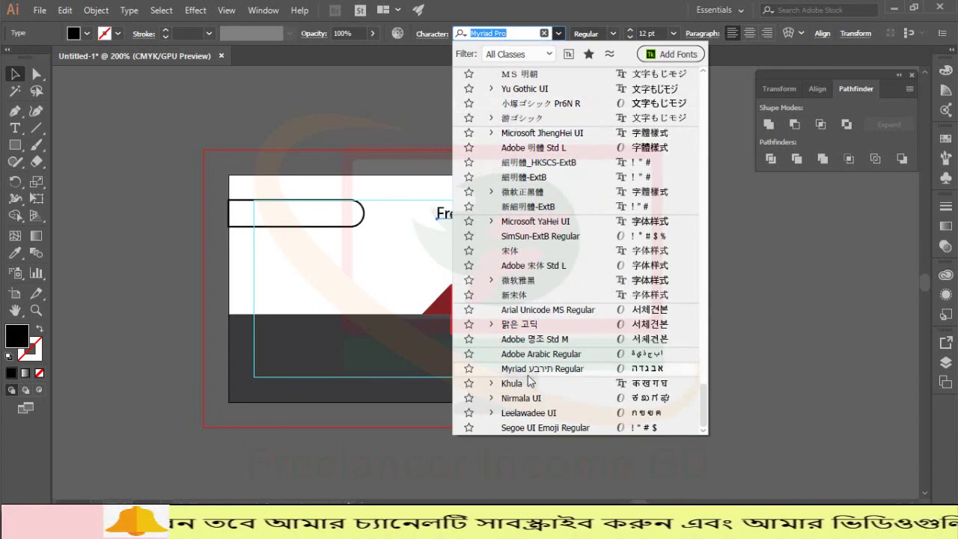
scroll(529, 374, "up", 3)
scroll(527, 337, "up", 10)
scroll(528, 299, "up", 10)
scroll(531, 255, "up", 7)
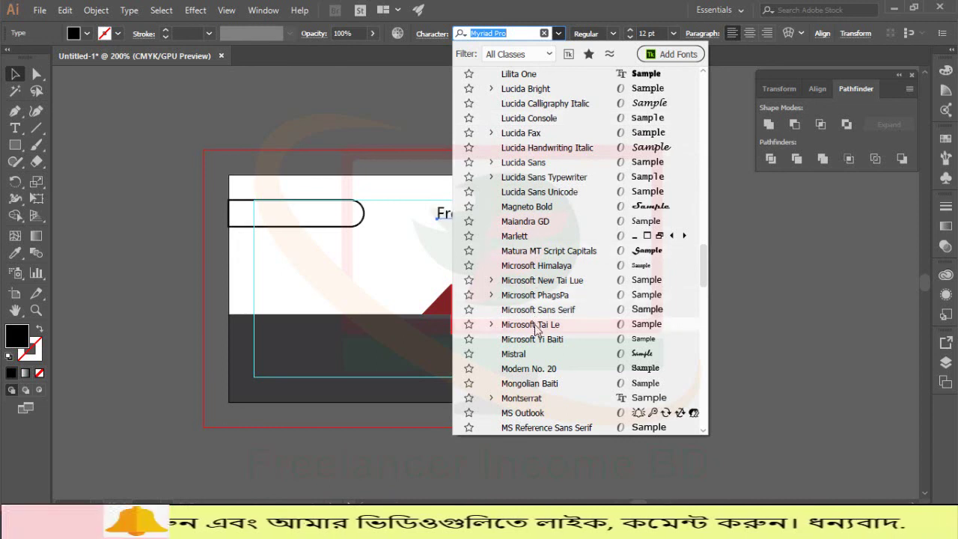
left_click(524, 397)
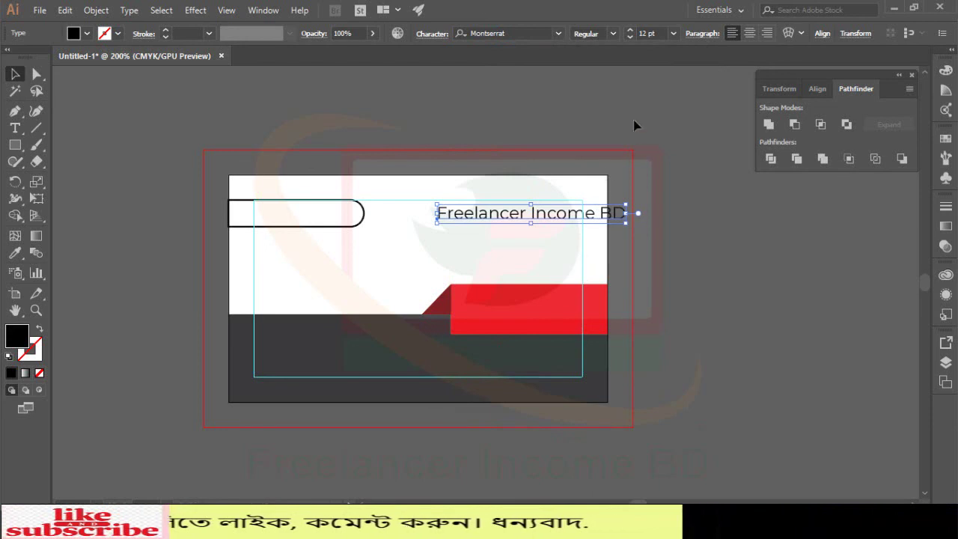
left_click(613, 35)
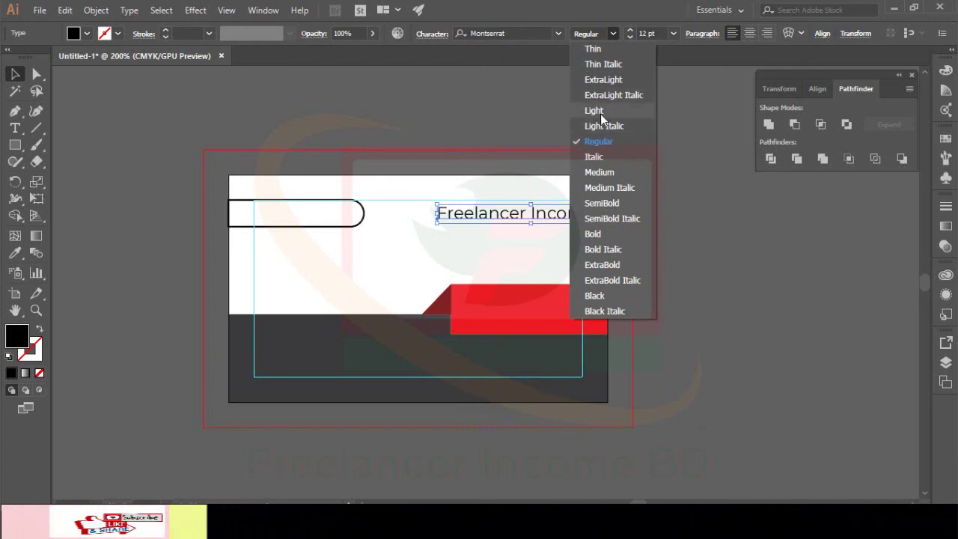
key("Down")
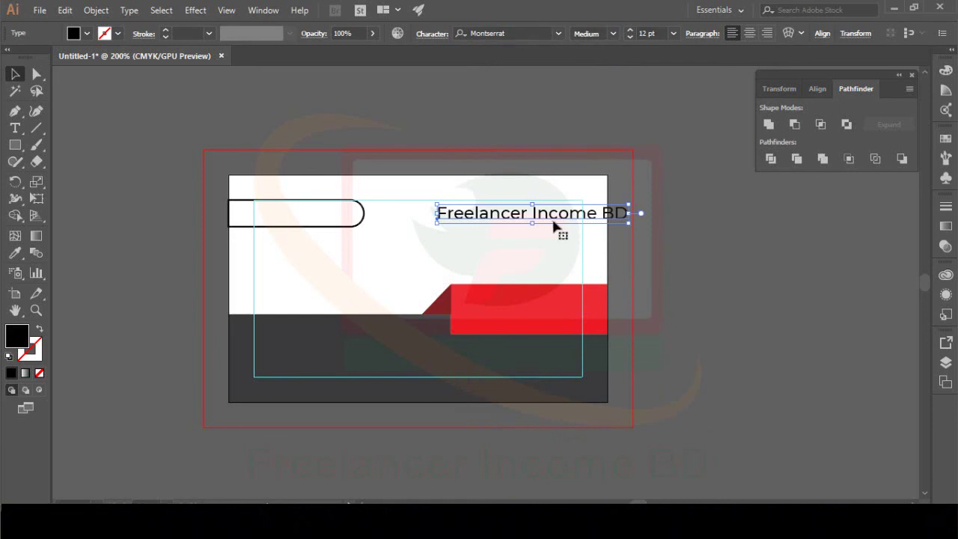
- Nudge the title two steps left and deselect it
key("Left")
key("Left")
key("Left")
key("Left")
key("Left")
key("Left")
key("Left")
key("Left")
key("Left")
key("Left")
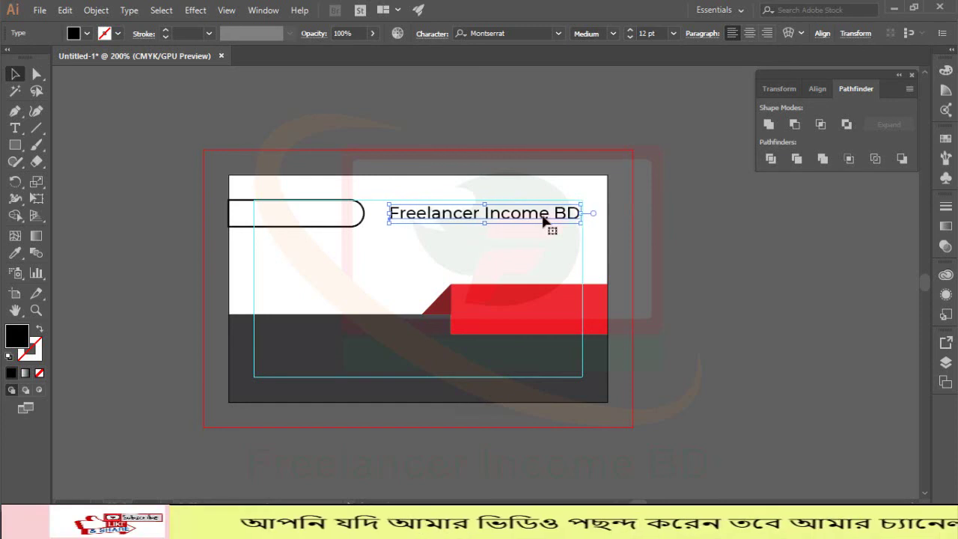
key("Left")
key("Left")
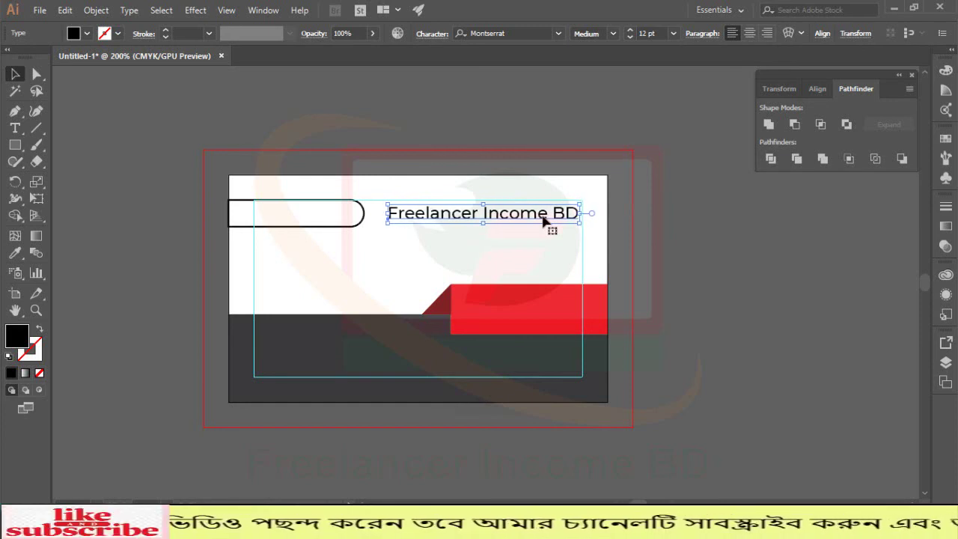
left_click(420, 237)
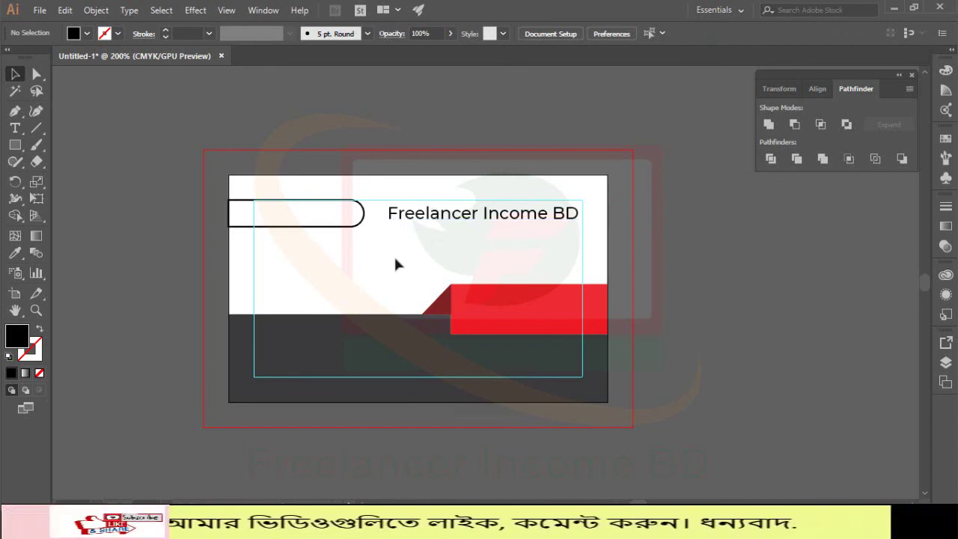
- Add a text line 'our youtube chanal' below the title, replacing the Lorem ipsum placeholder
left_click(15, 128)
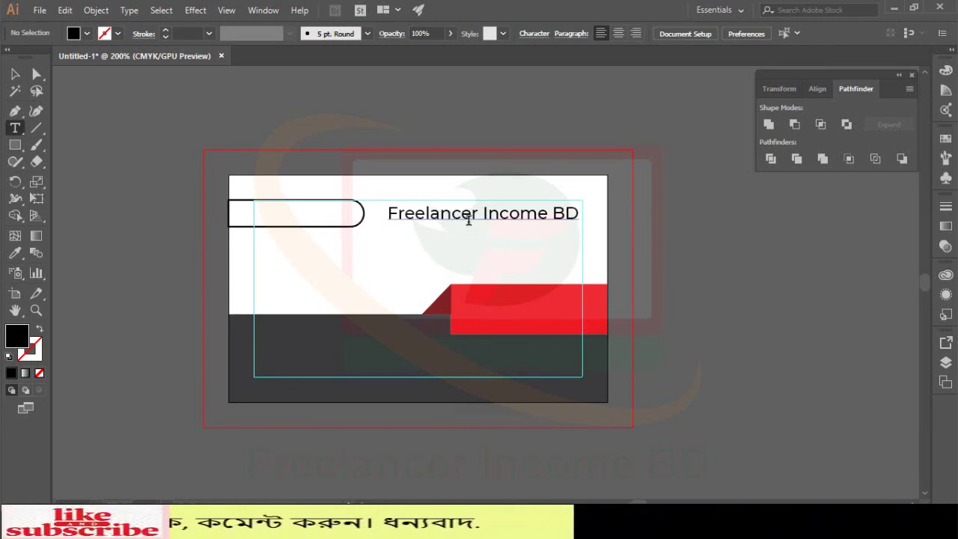
left_click(476, 231)
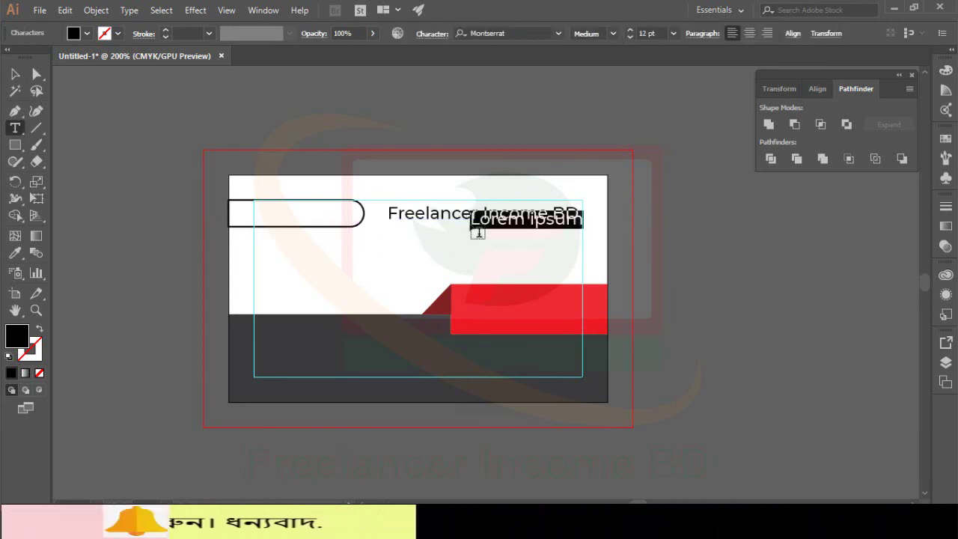
key("BackSpace")
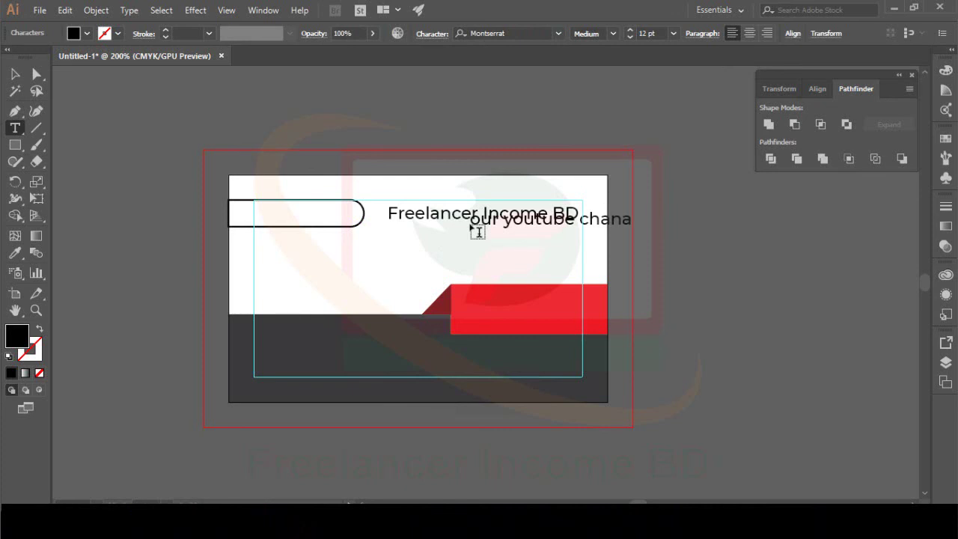
type("l")
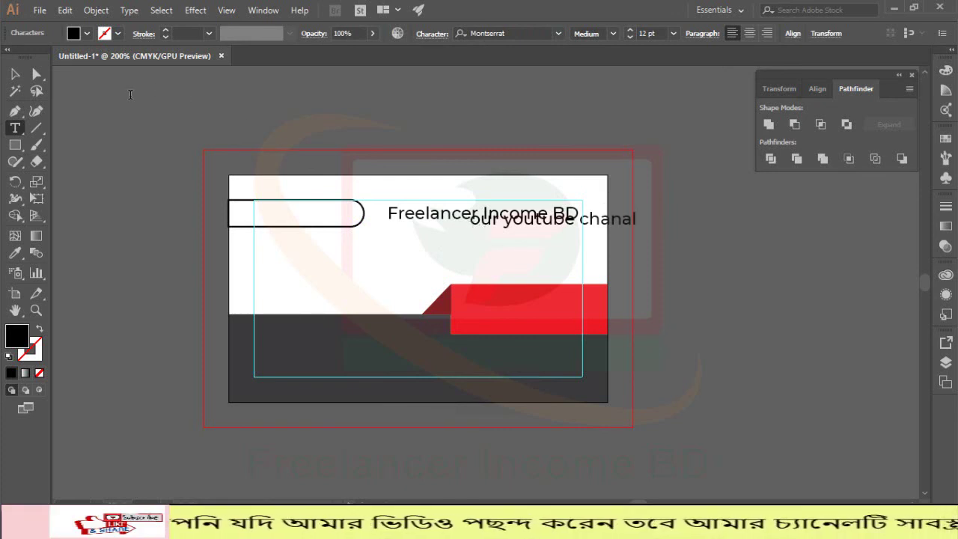
key("Escape")
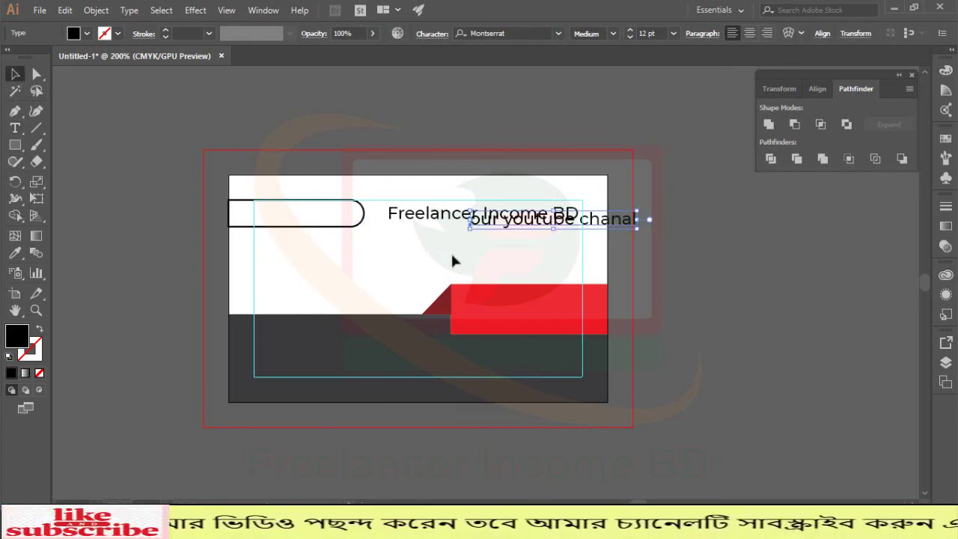
- Make the subtitle 6 pt and nudge it under the title's right end
key("Down")
key("Down")
key("Down")
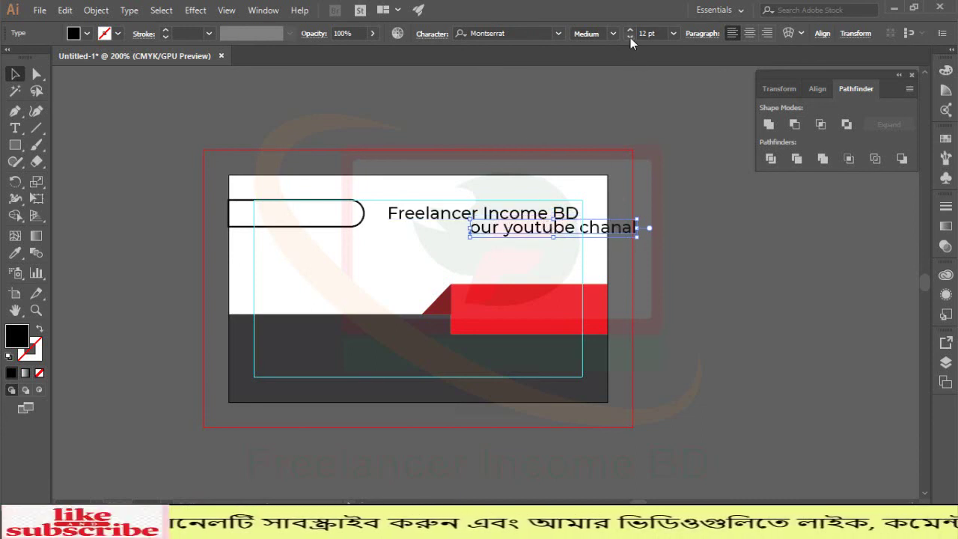
left_click(675, 31)
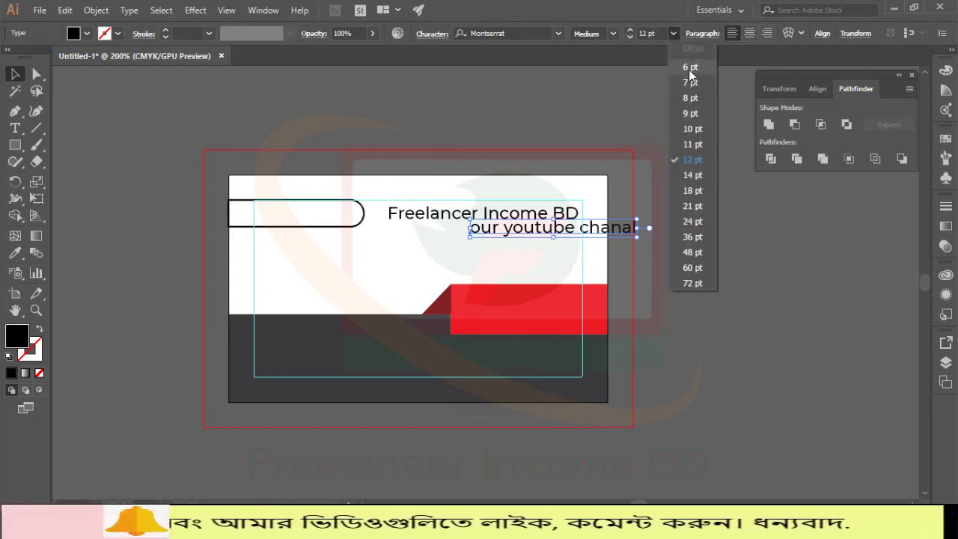
left_click(689, 67)
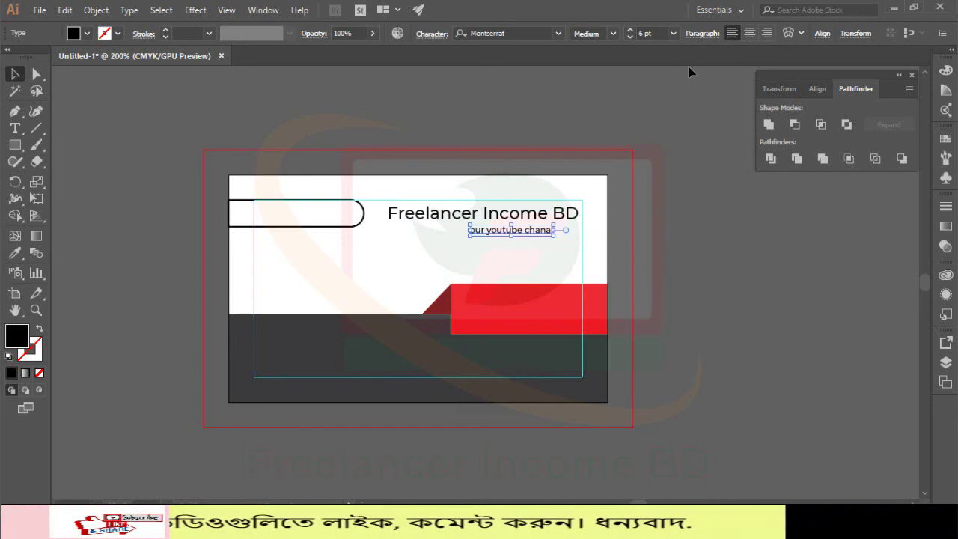
key("Up")
key("Up")
key("Up")
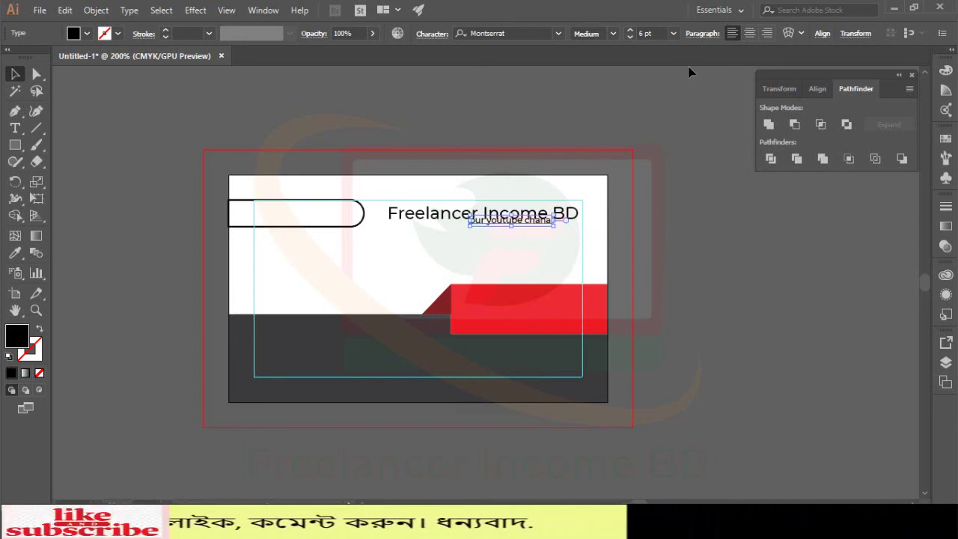
key("Down")
key("Down")
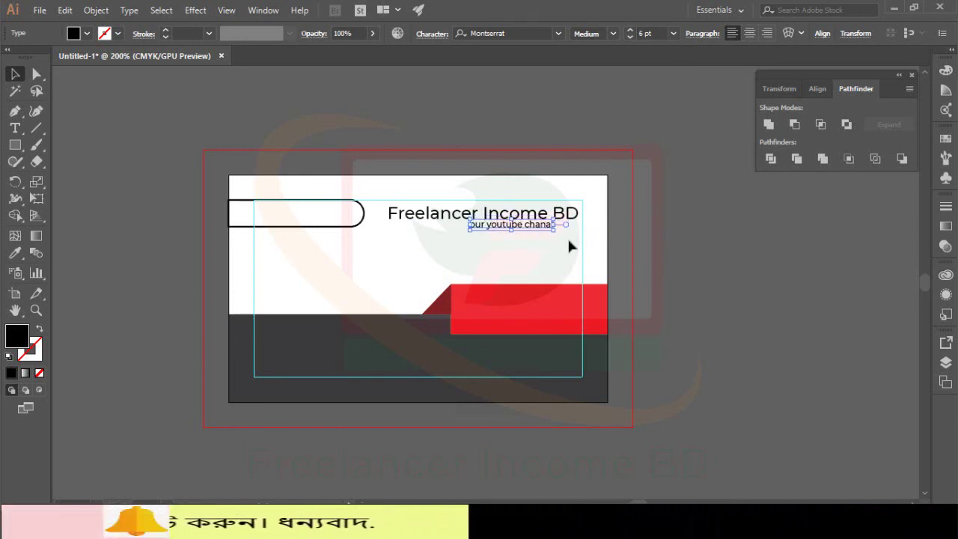
key("Right")
key("Right")
key("Right")
key("Right")
key("Right")
key("Right")
key("Right")
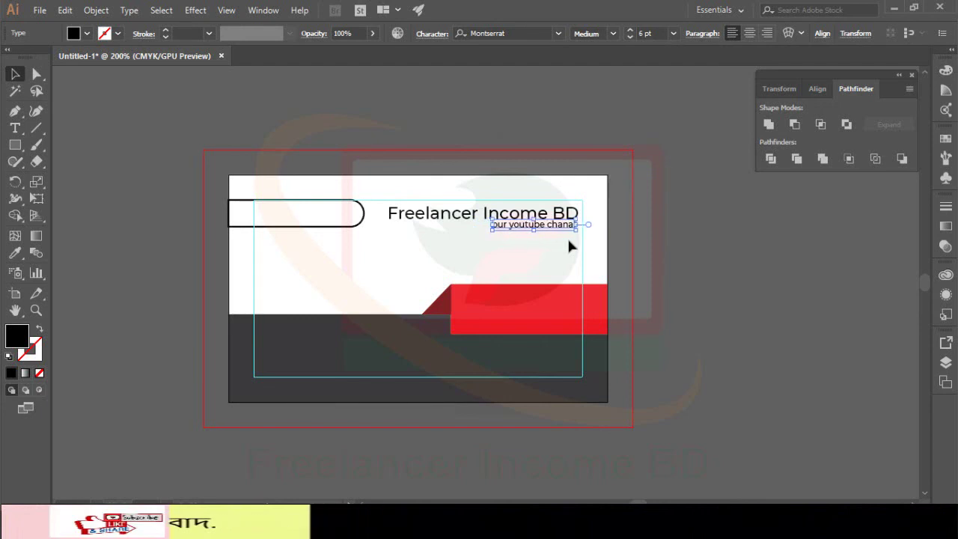
key("Right")
key("Down")
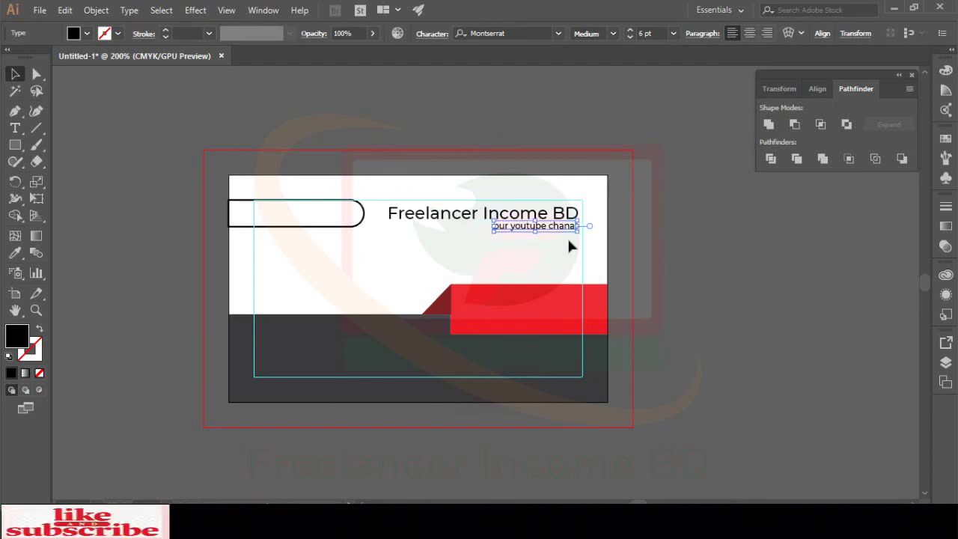
left_click(539, 247)
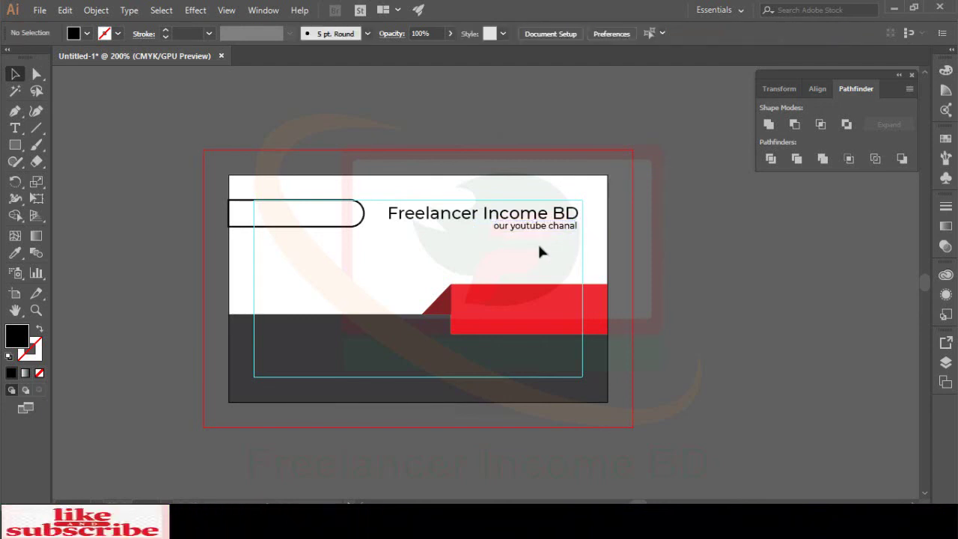